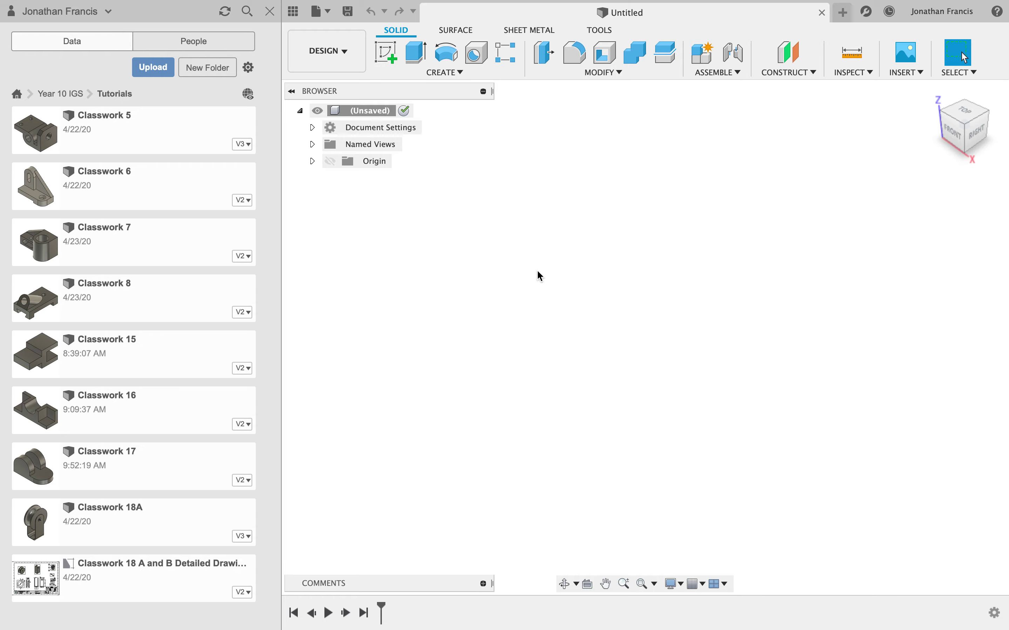
Save the design as 'Classwork 19 Part 1' in Tutorials and close the Data Panel.
{"action": "key", "text": "ctrl+Left"}
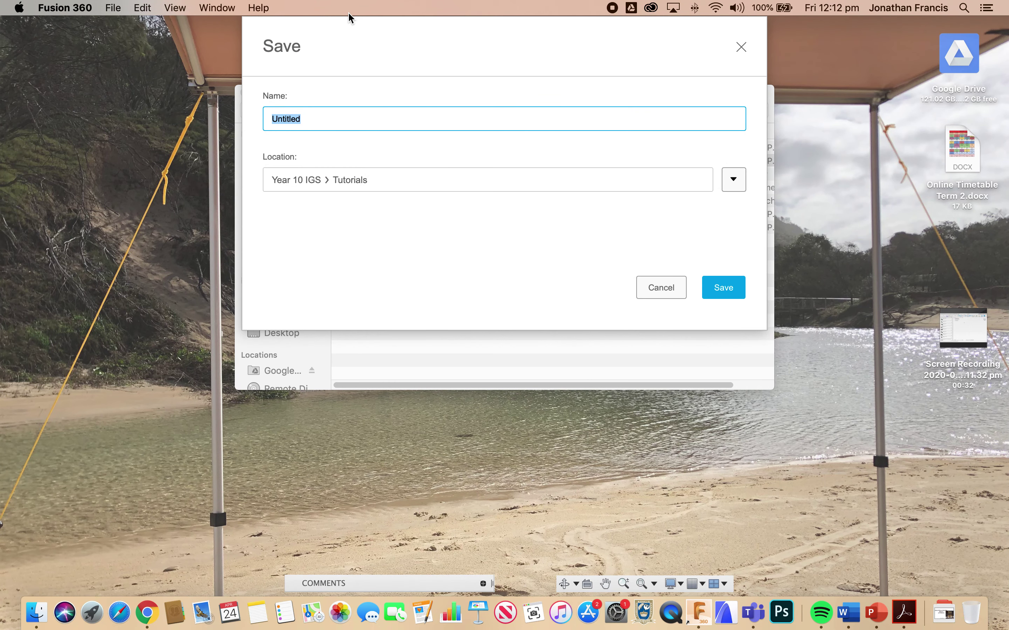
{"action": "type", "text": "Classwork 19 Part 1"}
{"action": "left_click", "coordinate": [722, 289]}
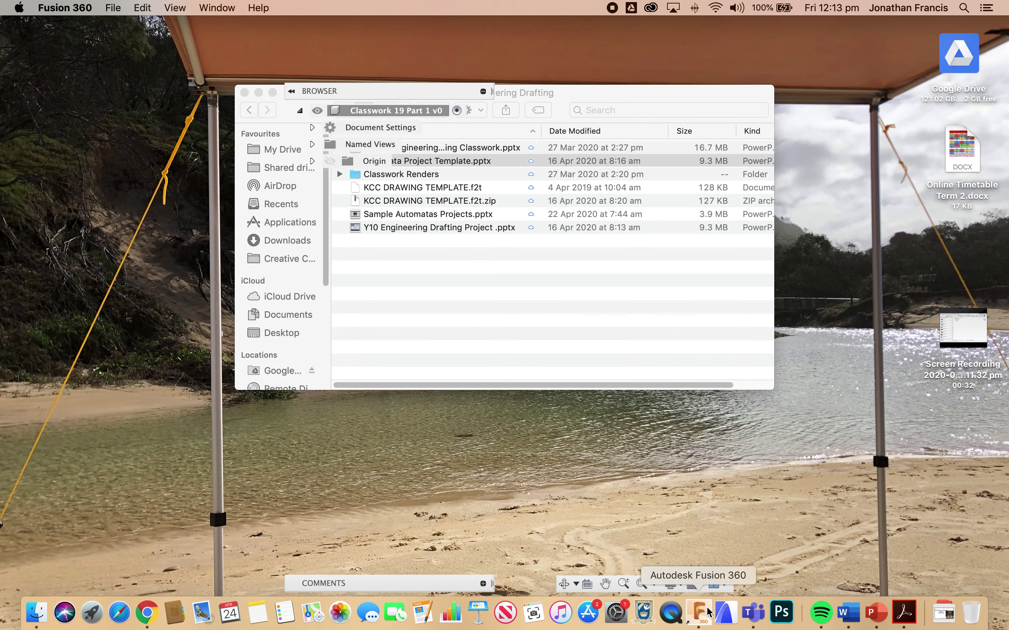
{"action": "left_click", "coordinate": [709, 613]}
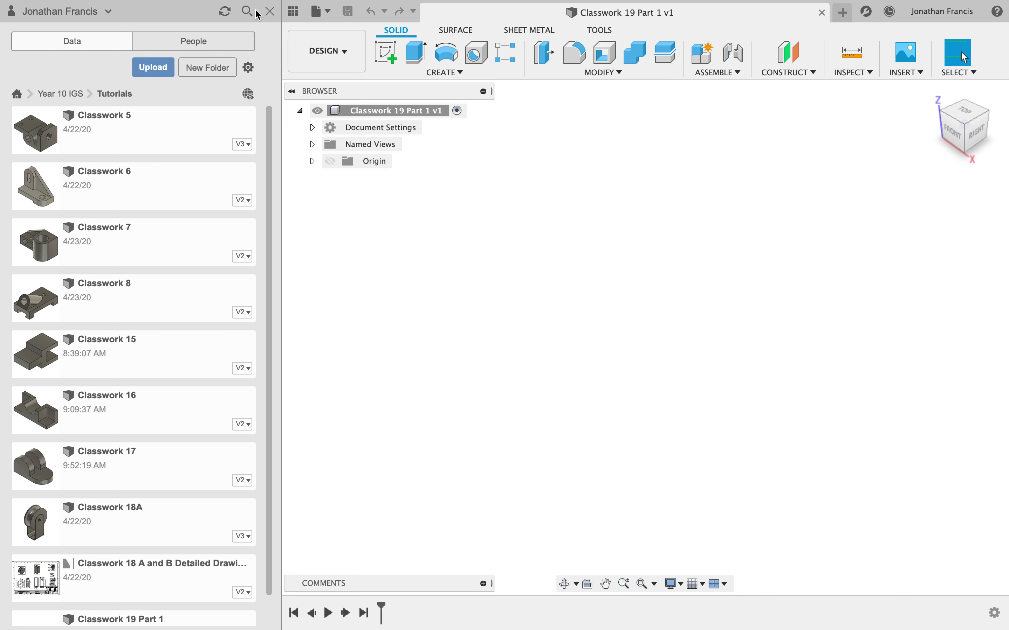
{"action": "left_click", "coordinate": [270, 13]}
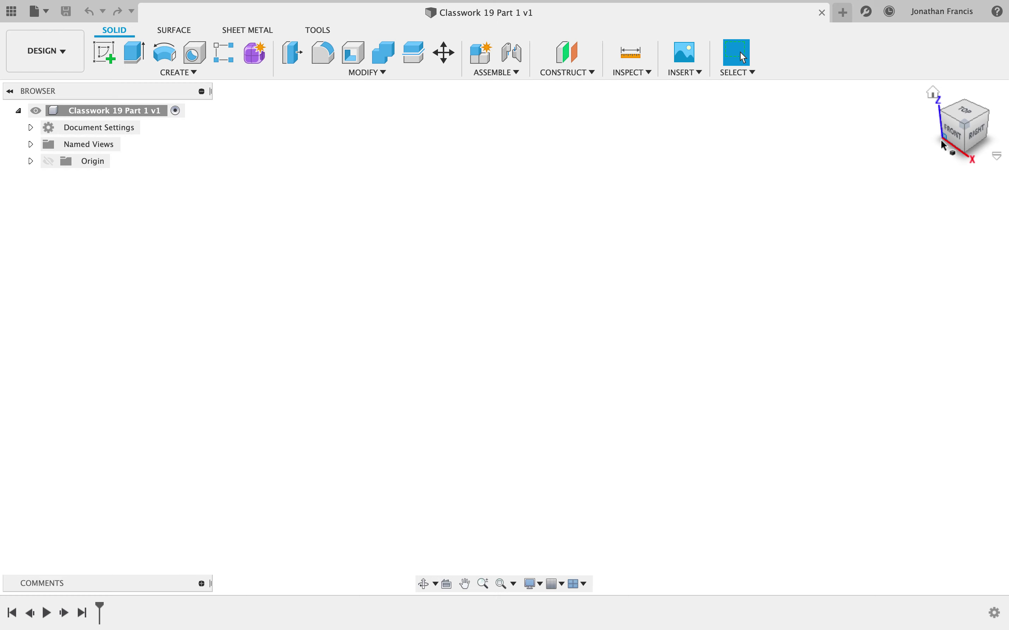
Turn to the Left view and start a sketch on the YZ plane.
{"action": "left_click", "coordinate": [945, 116]}
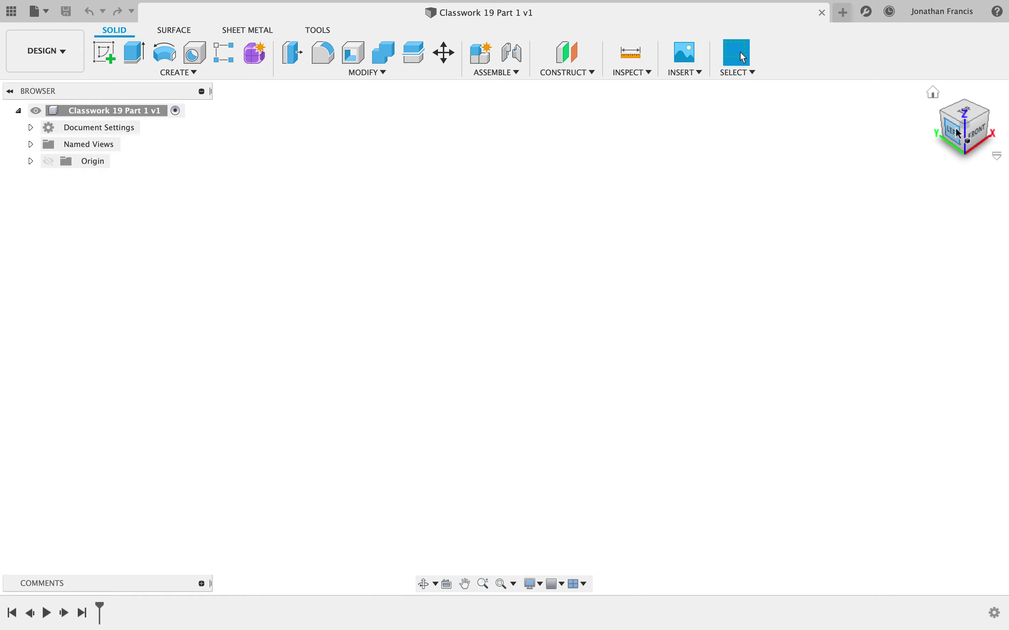
{"action": "left_click", "coordinate": [957, 134]}
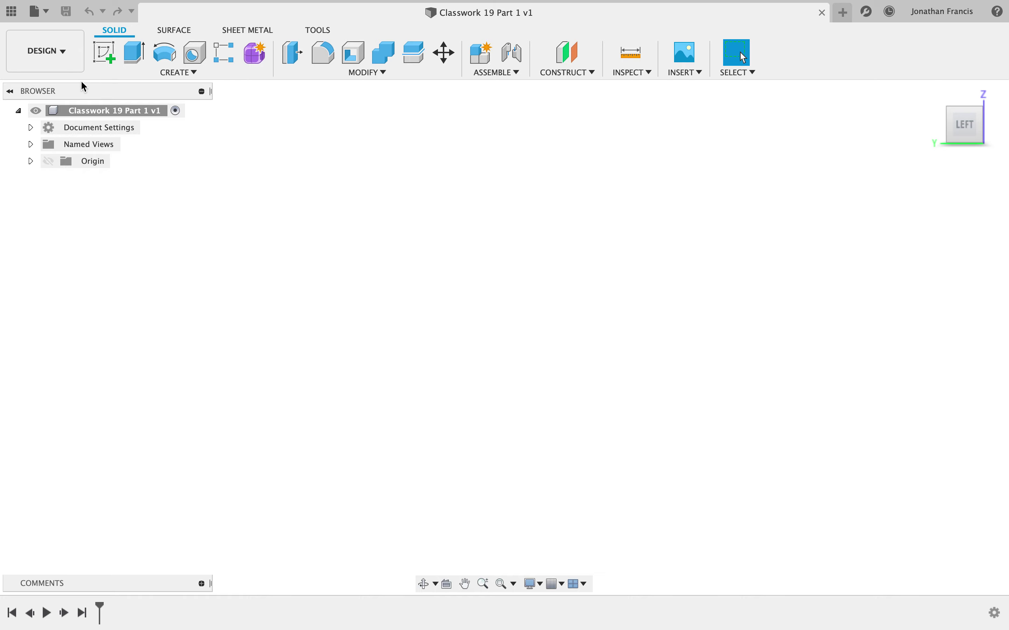
{"action": "left_click", "coordinate": [106, 61]}
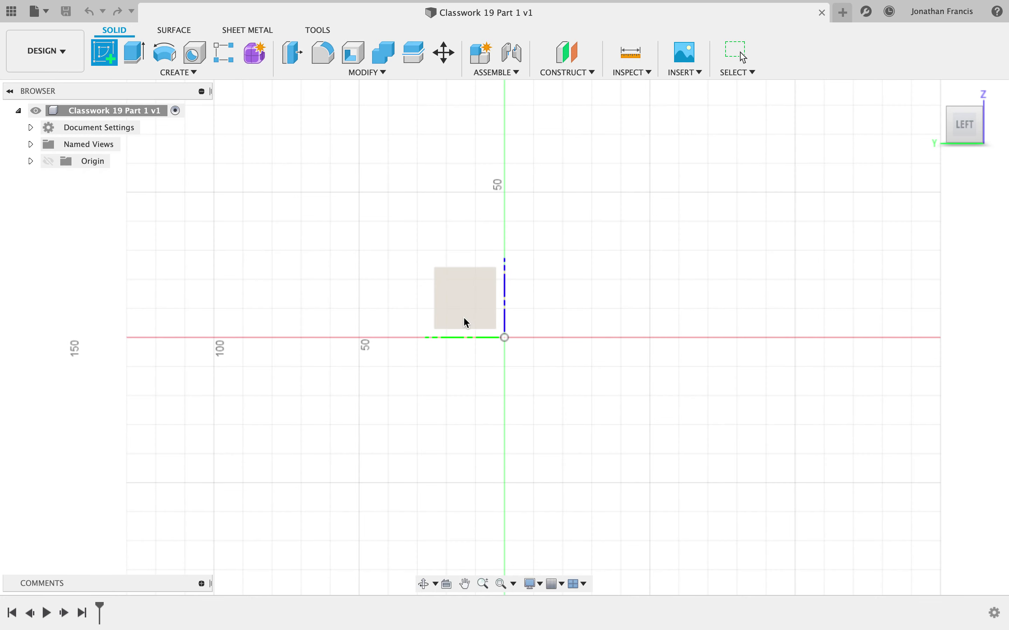
{"action": "left_click", "coordinate": [469, 326]}
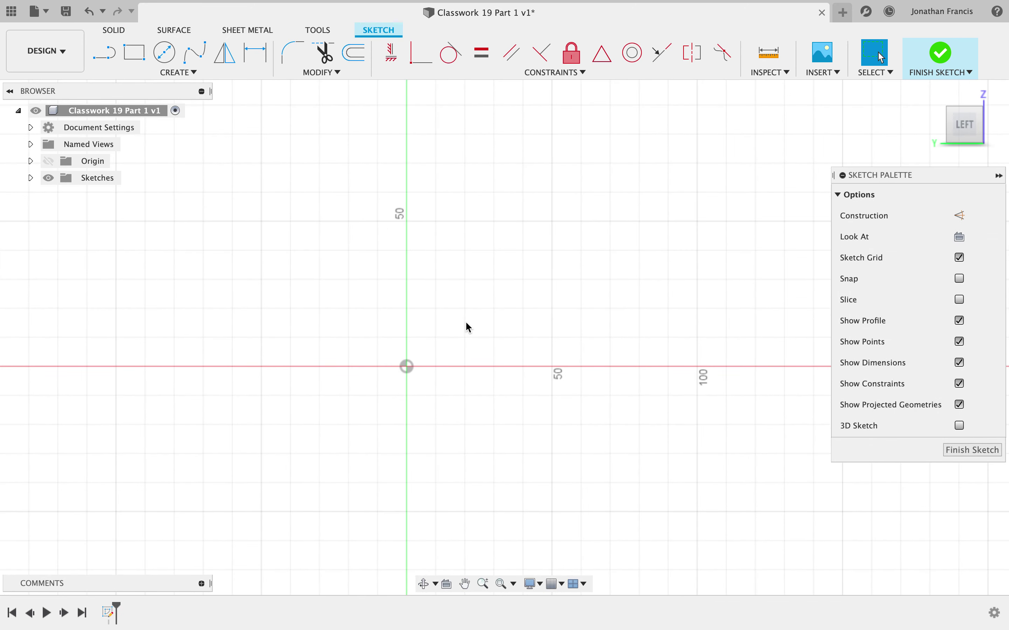
Draw a 70 by 90 mm two-point rectangle anchored at the origin.
{"action": "key", "text": "r"}
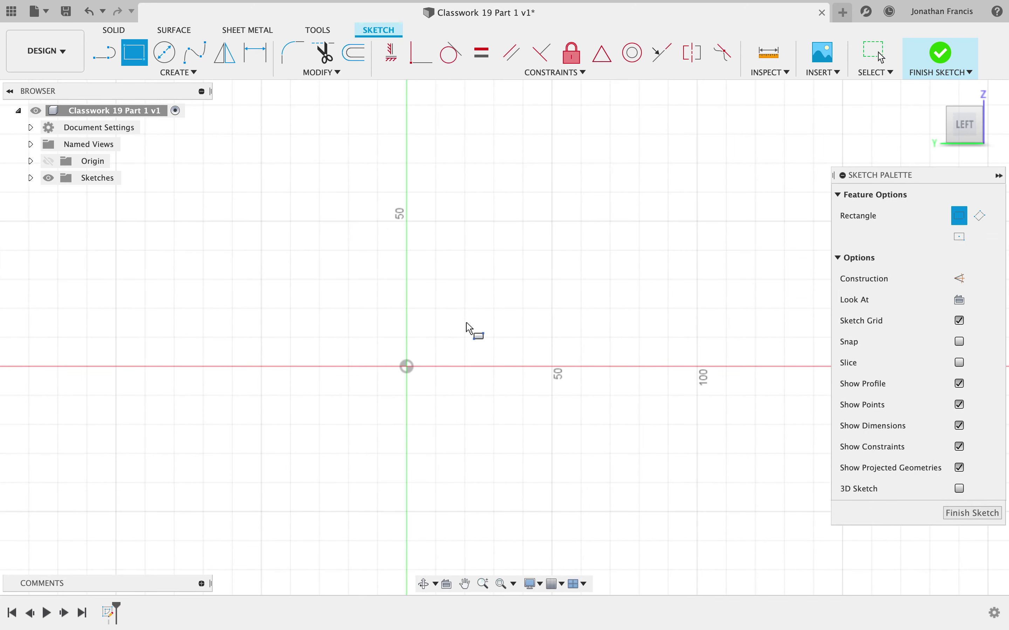
{"action": "left_click", "coordinate": [407, 366]}
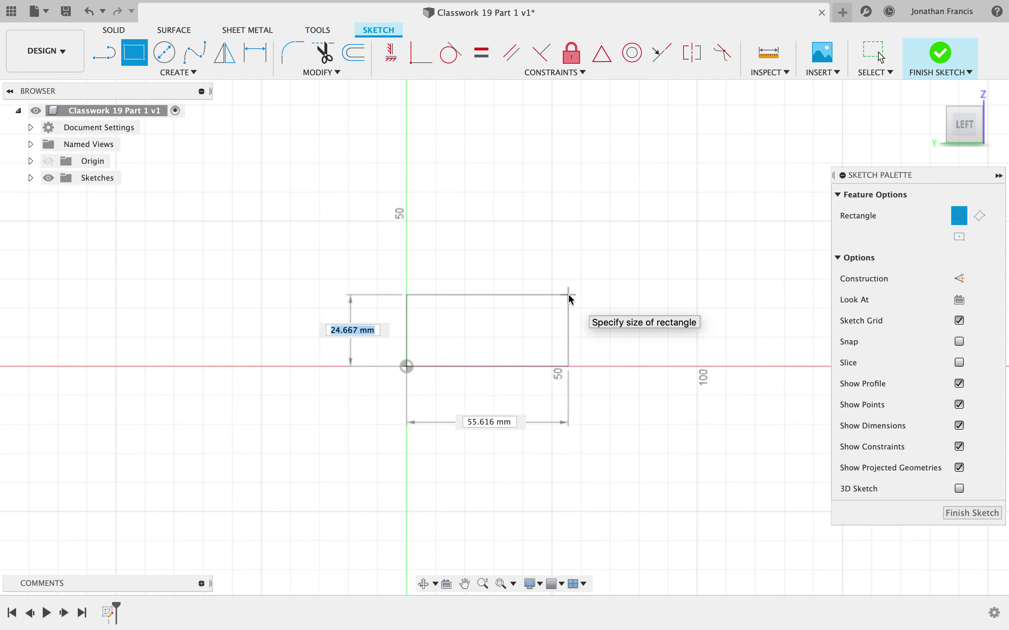
{"action": "type", "text": "70"}
{"action": "key", "text": "Tab"}
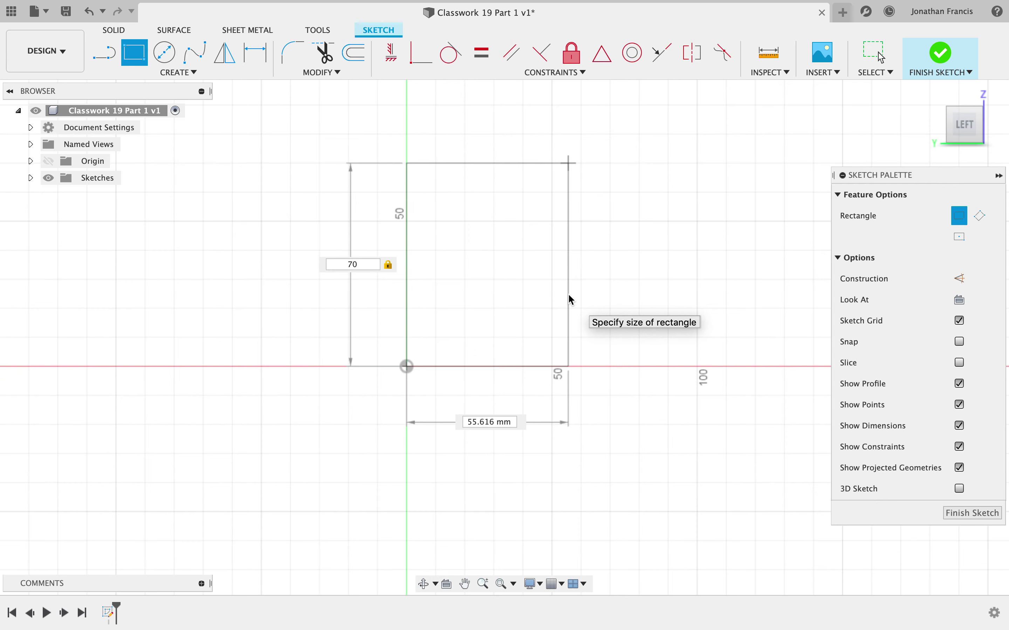
{"action": "key", "text": "Tab"}
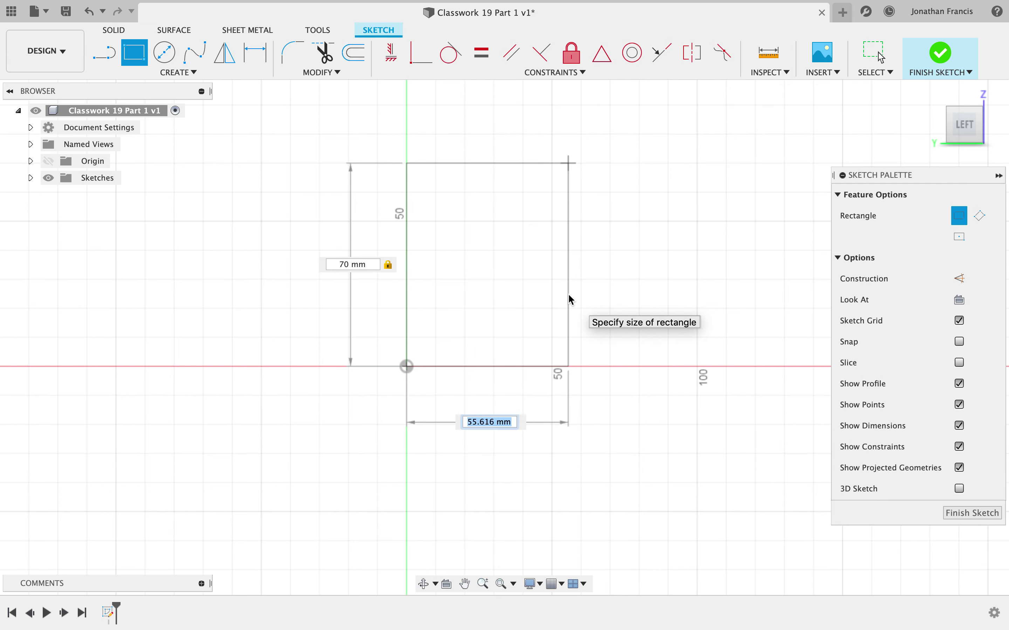
{"action": "type", "text": "90"}
{"action": "key", "text": "Tab"}
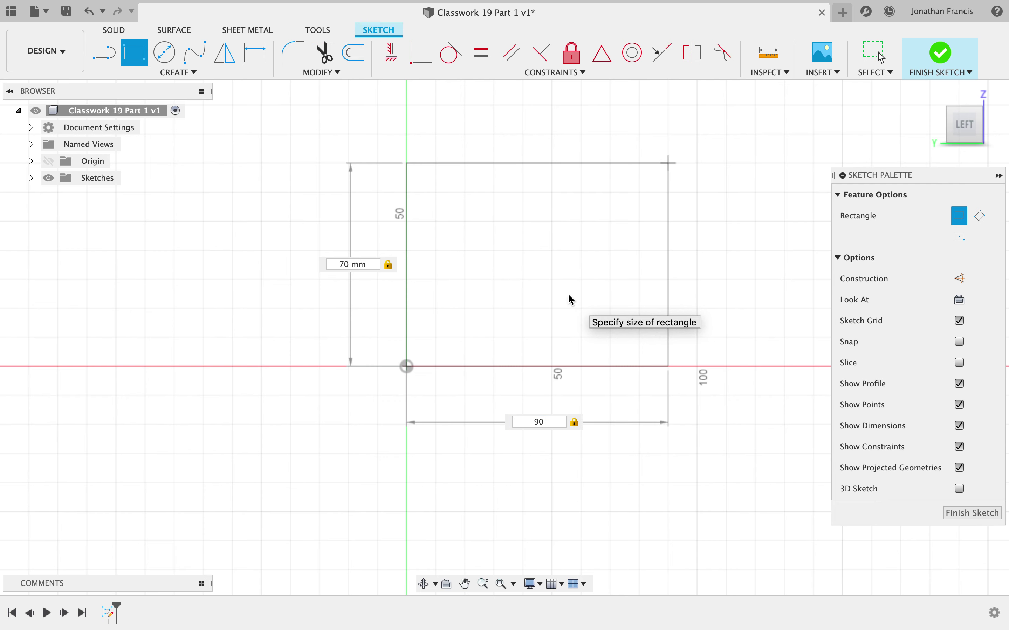
{"action": "key", "text": "Return"}
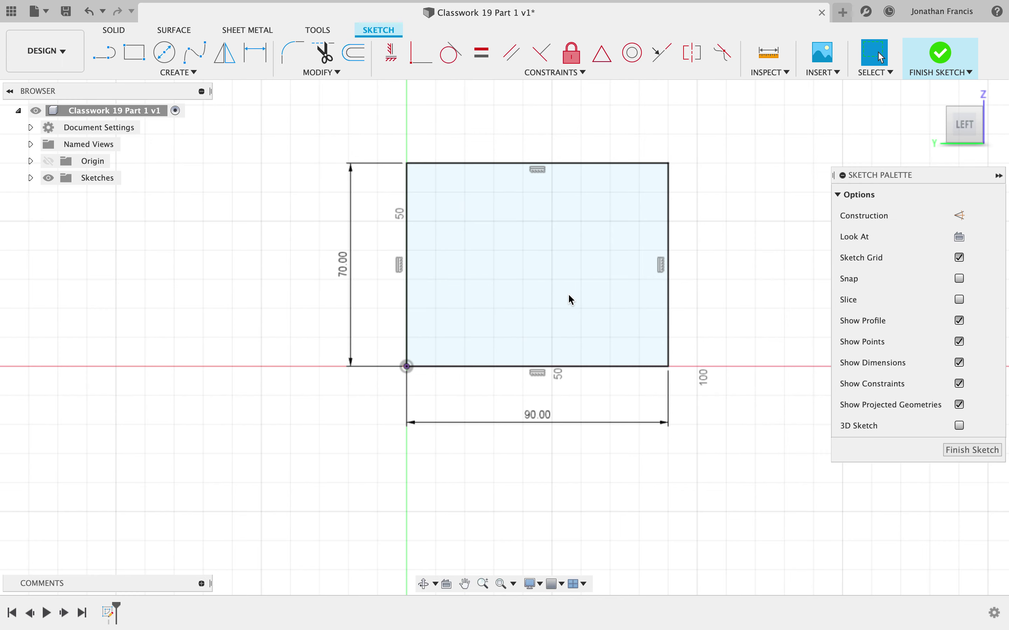
{"action": "key", "text": "e"}
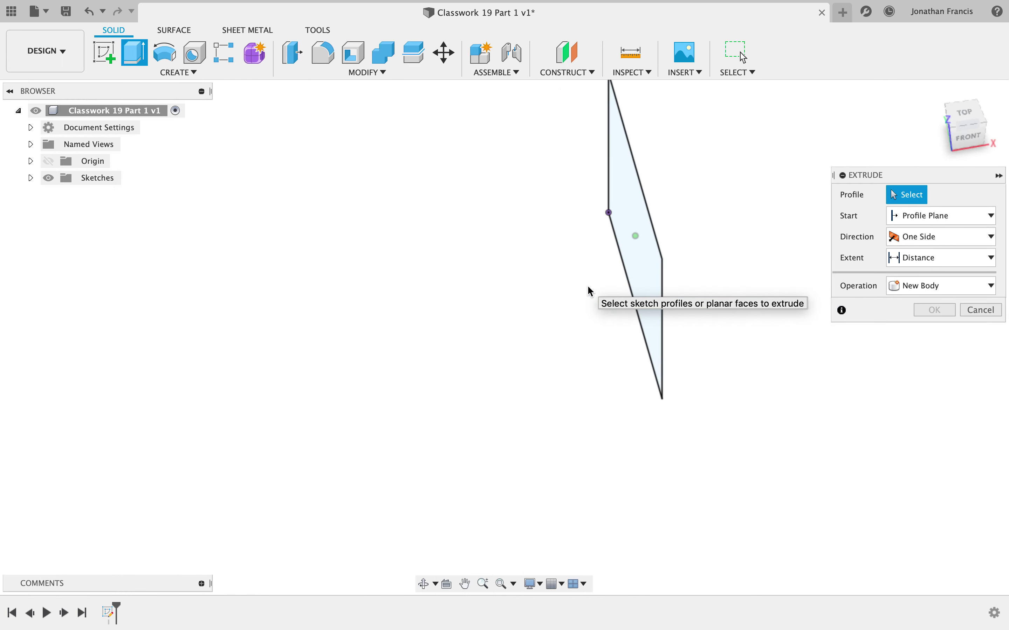
Extrude the 90 × 70 mm rectangle 56 mm into a solid block.
{"action": "left_click", "coordinate": [602, 276]}
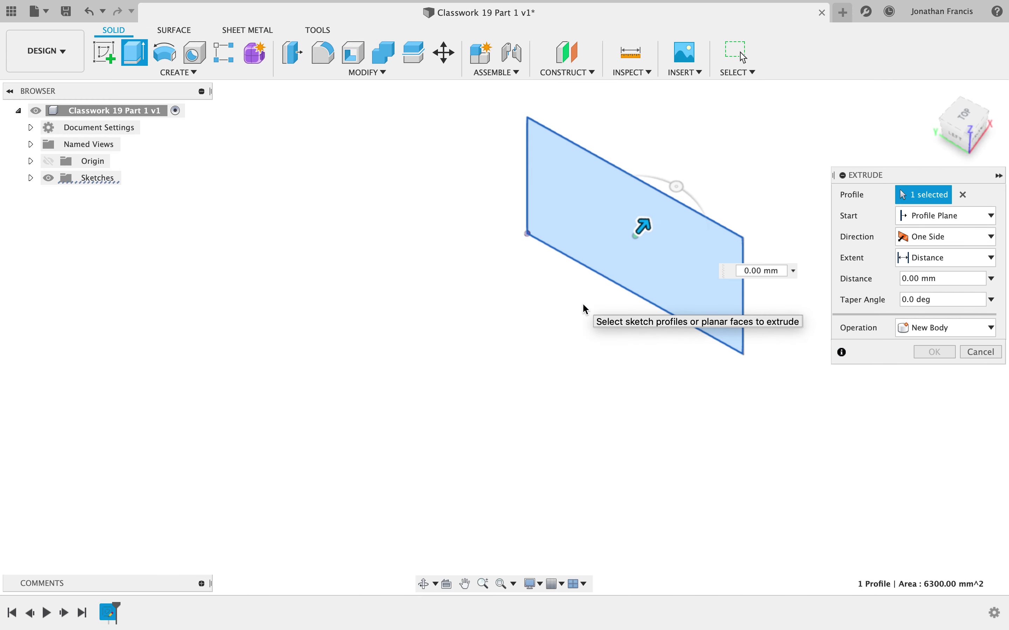
{"action": "left_click_drag", "start_coordinate": [644, 226], "coordinate": [652, 213]}
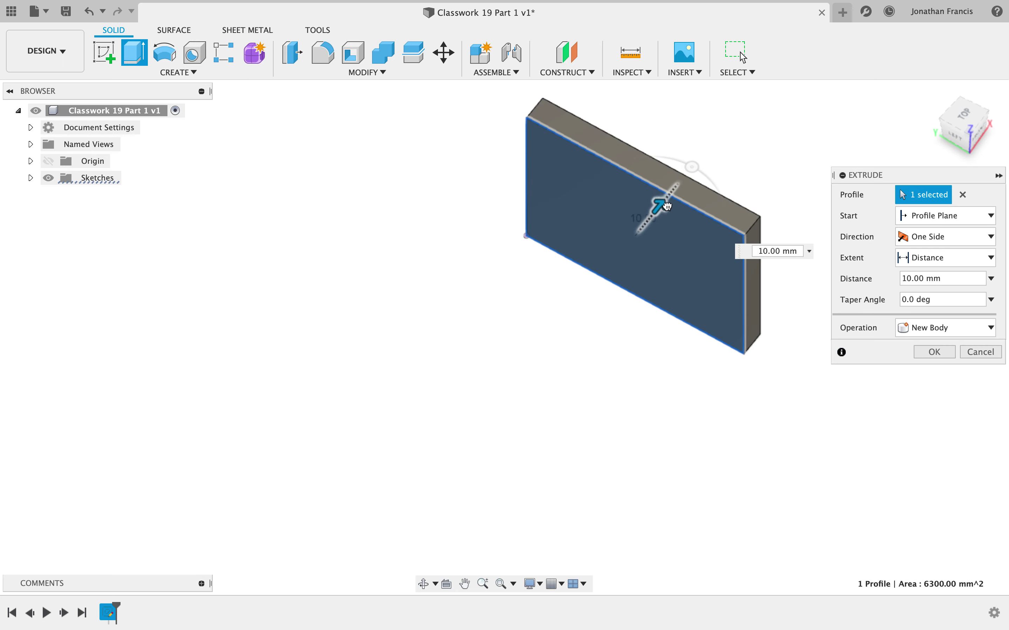
{"action": "left_click", "coordinate": [762, 252]}
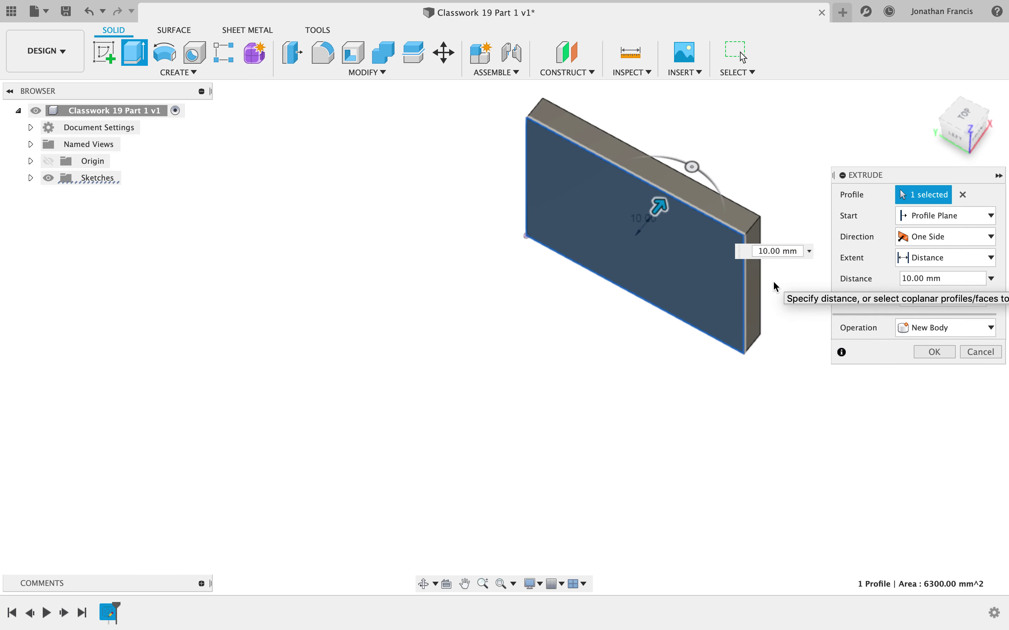
{"action": "type", "text": "56"}
{"action": "key", "text": "Return"}
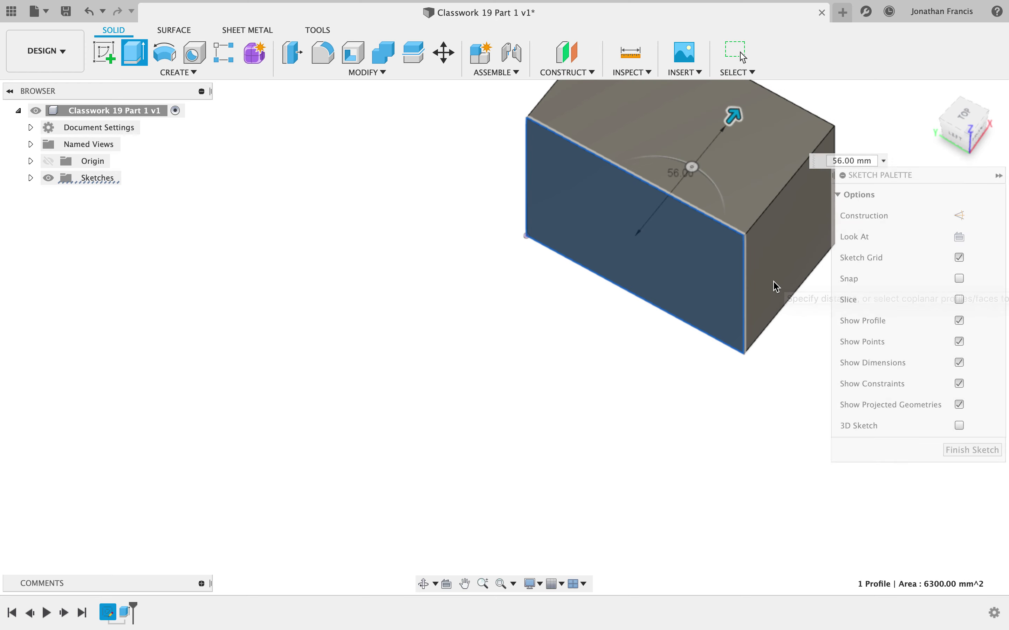
{"action": "left_click", "coordinate": [506, 586]}
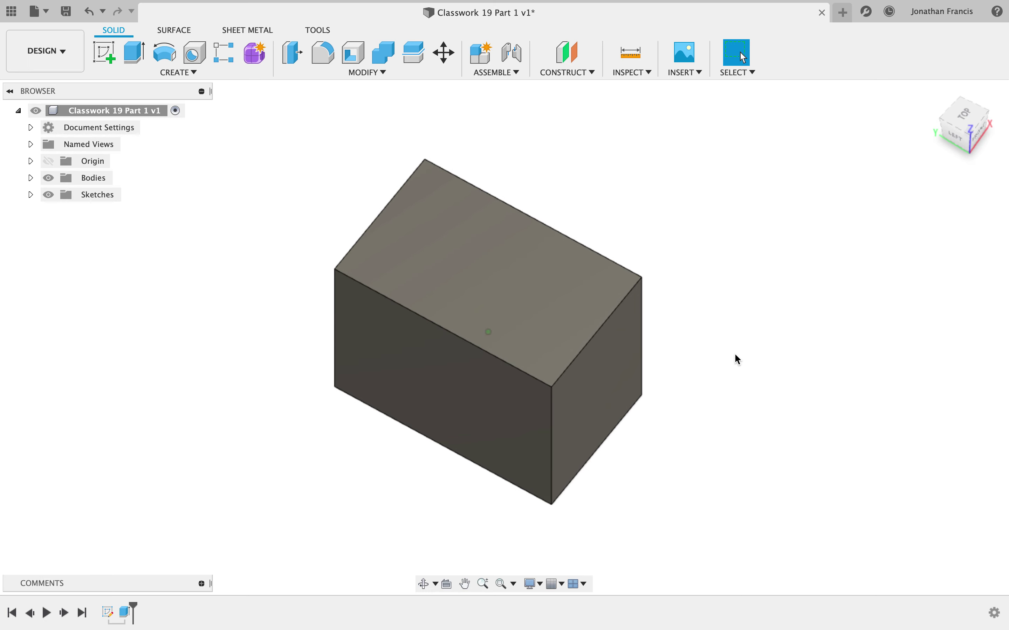
{"action": "middle_click_drag", "start_coordinate": [738, 359], "coordinate": [739, 359], "text": "shift"}
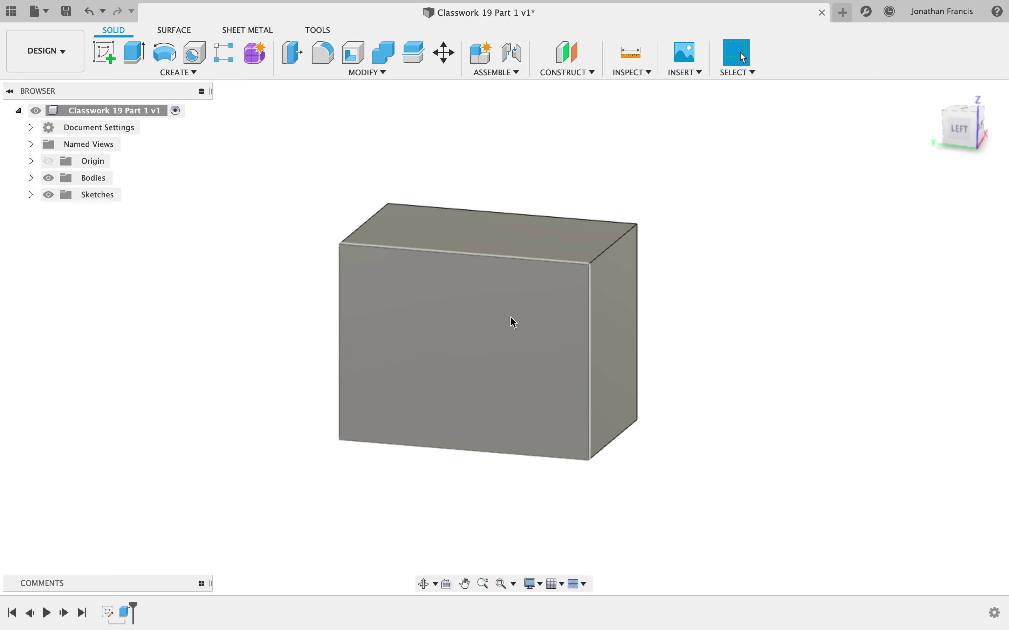
{"action": "left_click", "coordinate": [462, 291]}
Sketch on the block's front face: a 15 mm top line and a 12 mm lower-right vertical.
{"action": "left_click", "coordinate": [105, 52]}
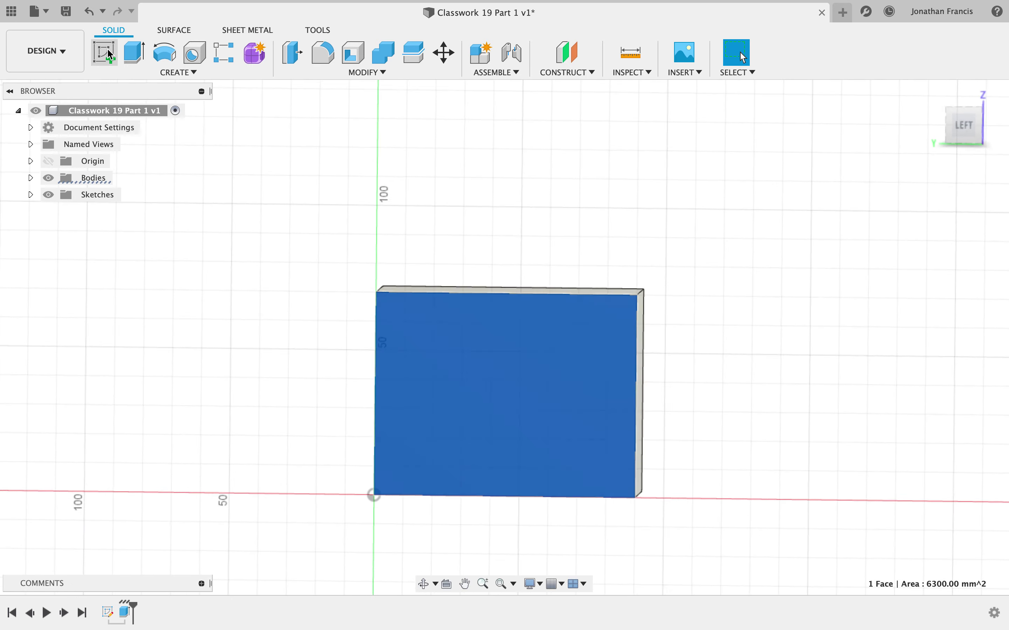
{"action": "left_click", "coordinate": [105, 52]}
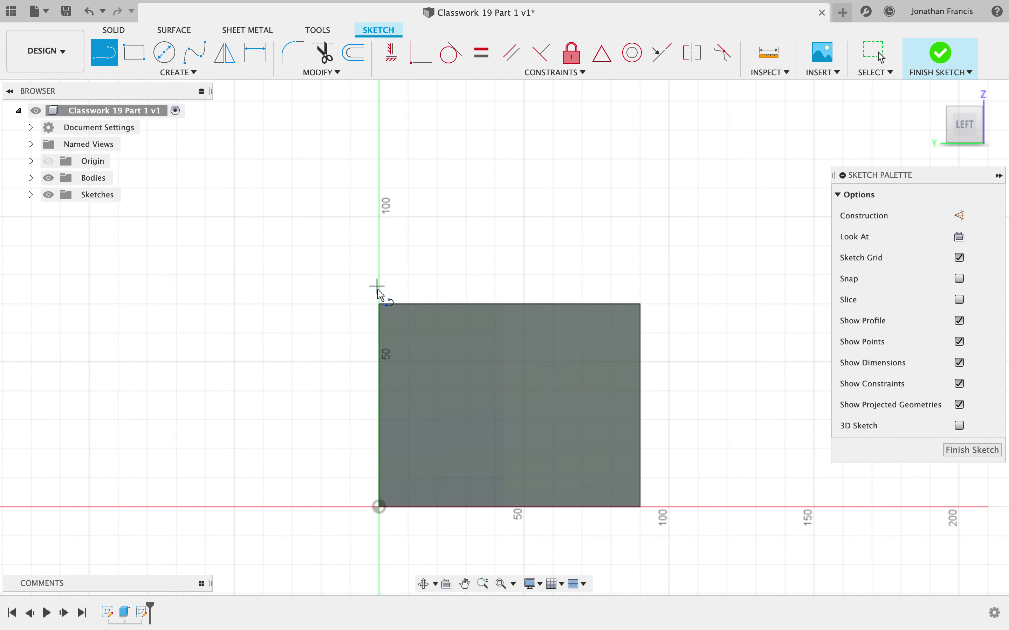
{"action": "left_click", "coordinate": [379, 305]}
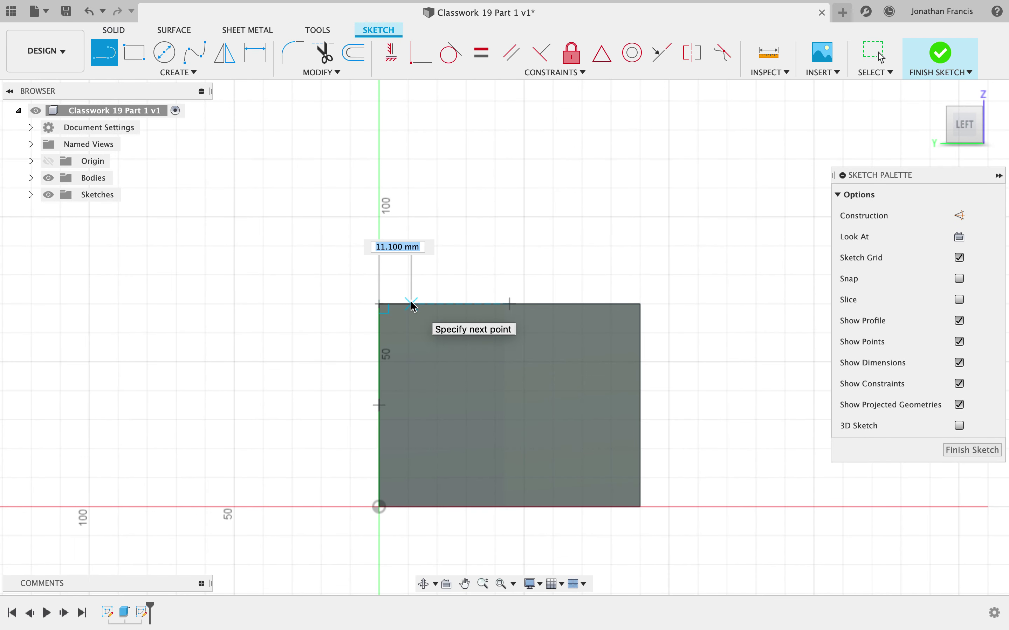
{"action": "type", "text": "15"}
{"action": "key", "text": "Tab"}
{"action": "key", "text": "Return"}
{"action": "key", "text": "Escape"}
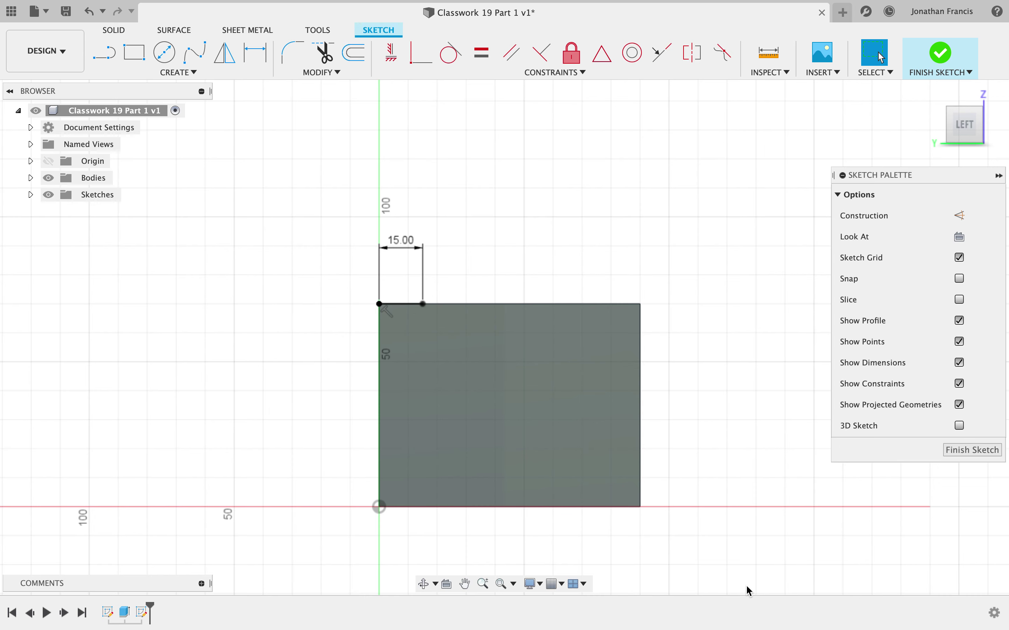
{"action": "key", "text": "l"}
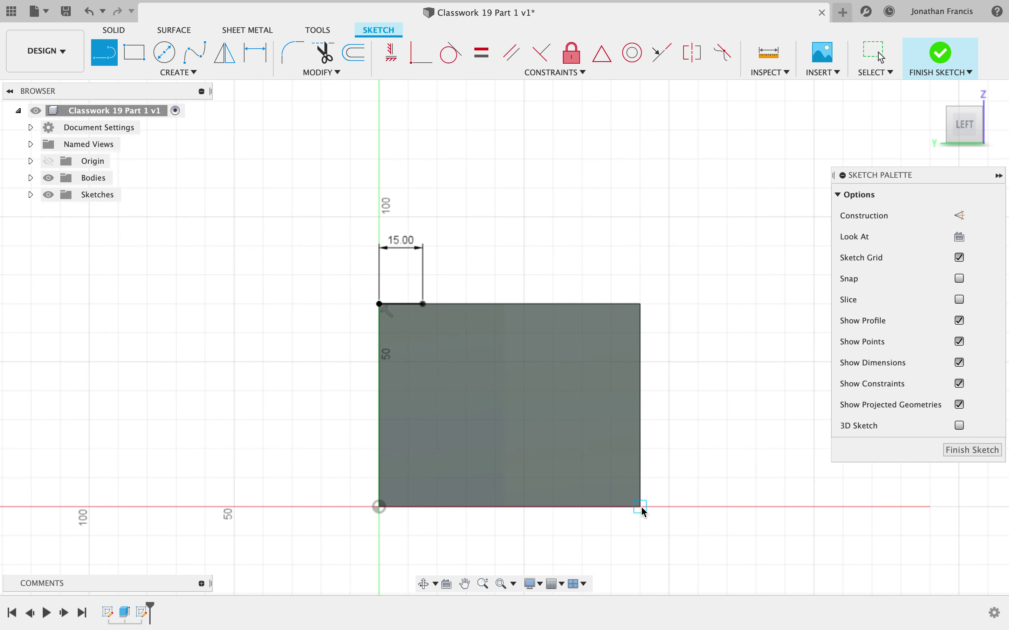
{"action": "left_click", "coordinate": [641, 508]}
{"action": "type", "text": "12"}
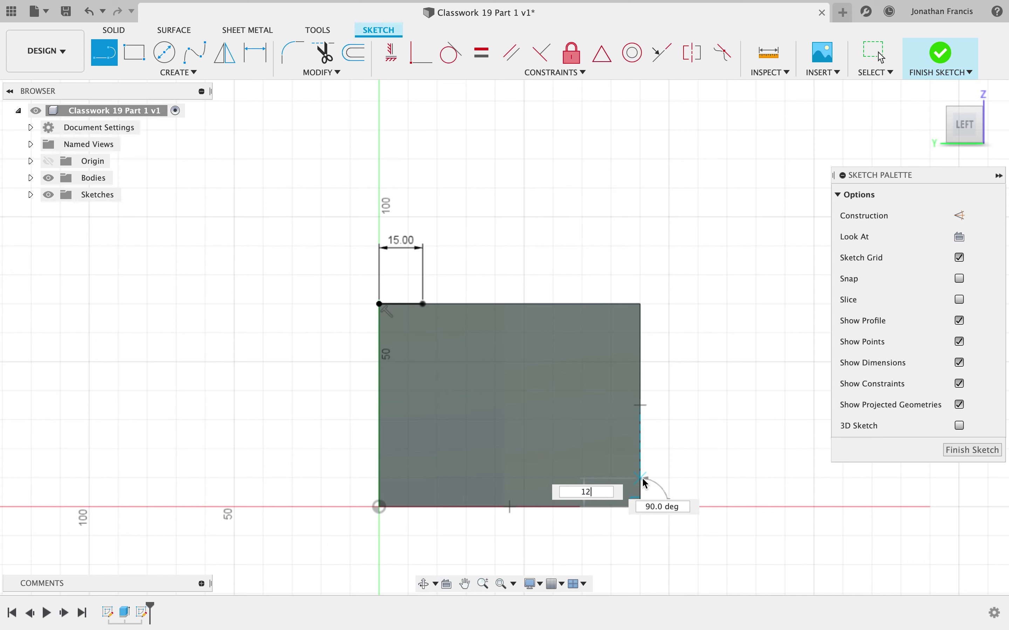
{"action": "key", "text": "Return"}
{"action": "key", "text": "Escape"}
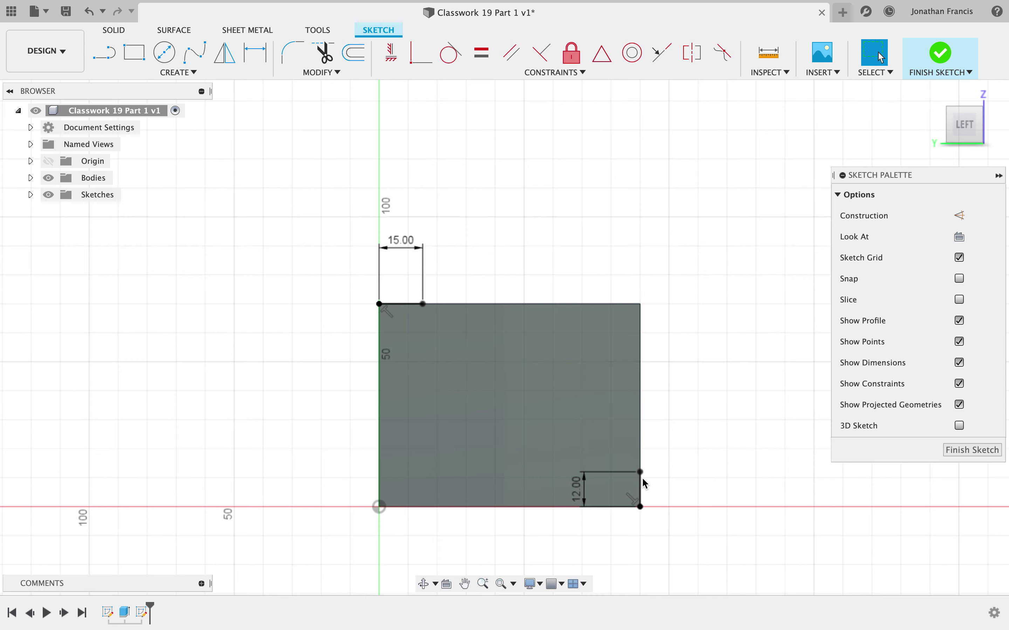
Draw the diagonal between those lines' ends and close the triangle at the top-right corner.
{"action": "key", "text": "l"}
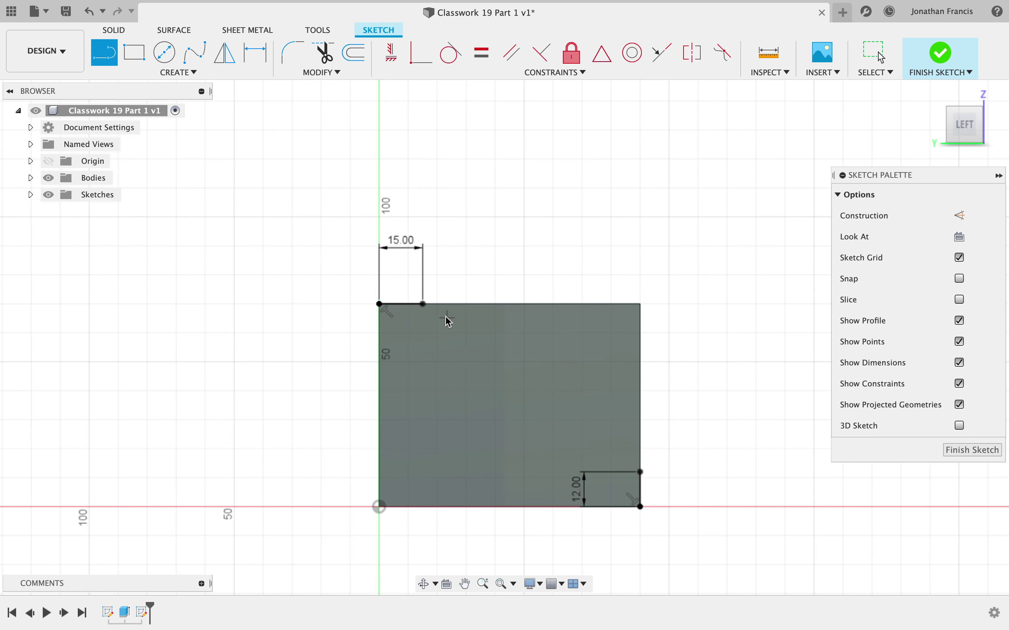
{"action": "left_click", "coordinate": [434, 304]}
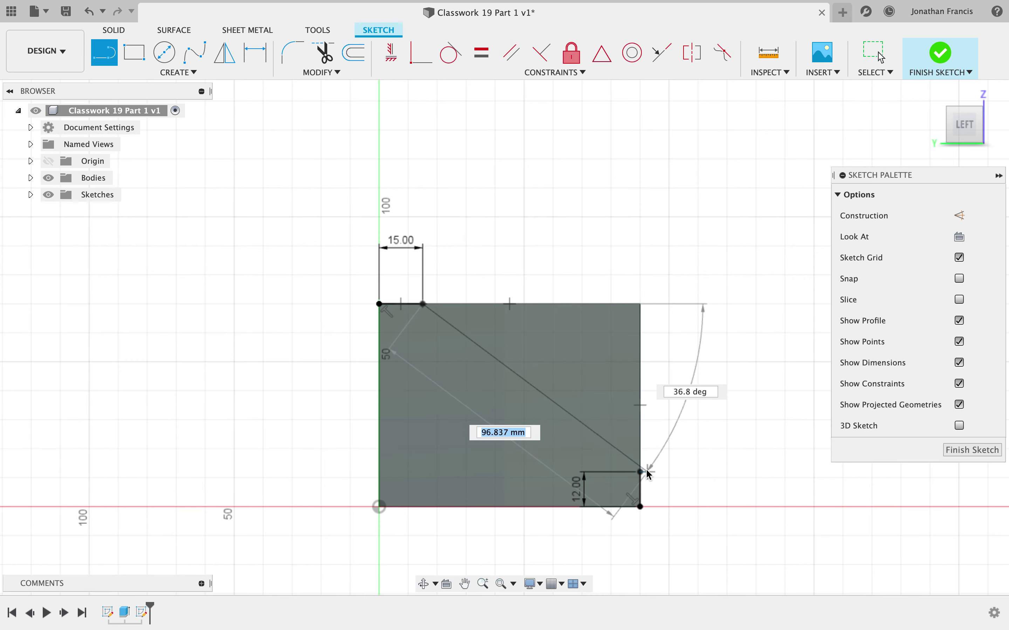
{"action": "left_click", "coordinate": [641, 472]}
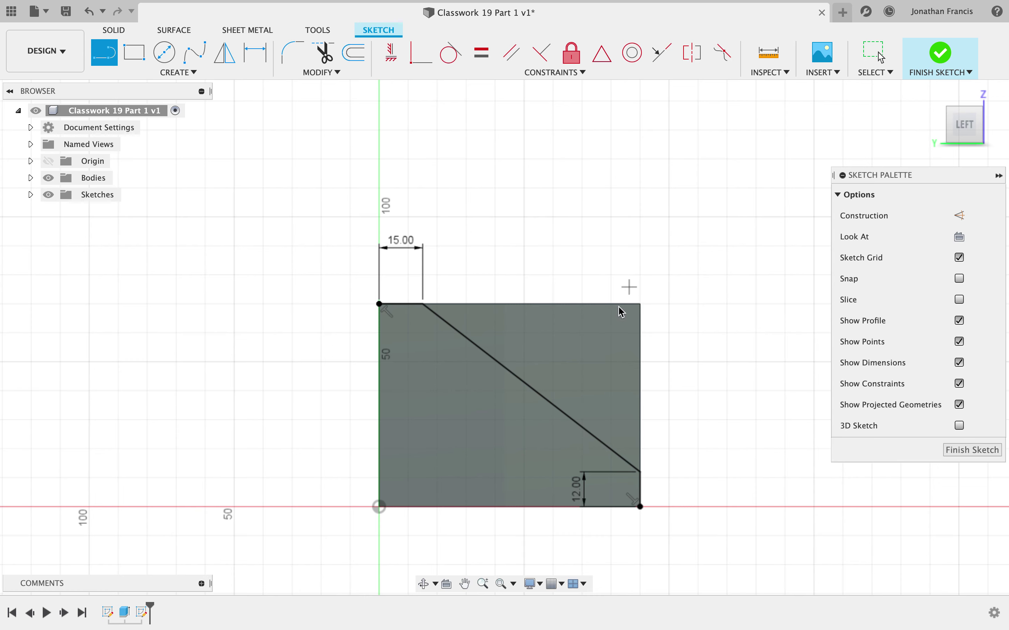
{"action": "left_click", "coordinate": [435, 306]}
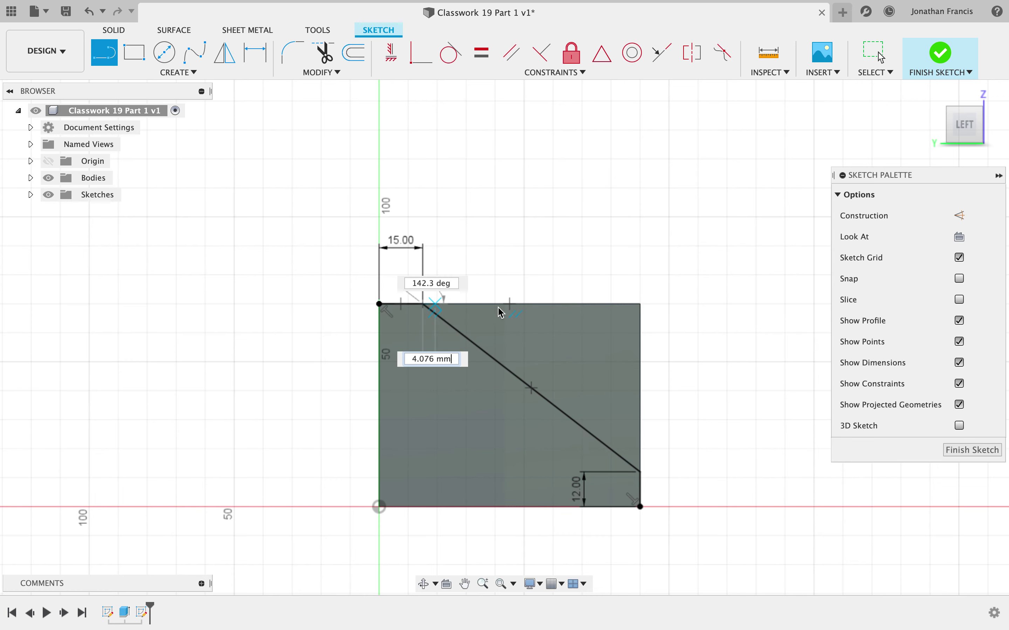
{"action": "double_click", "coordinate": [641, 304]}
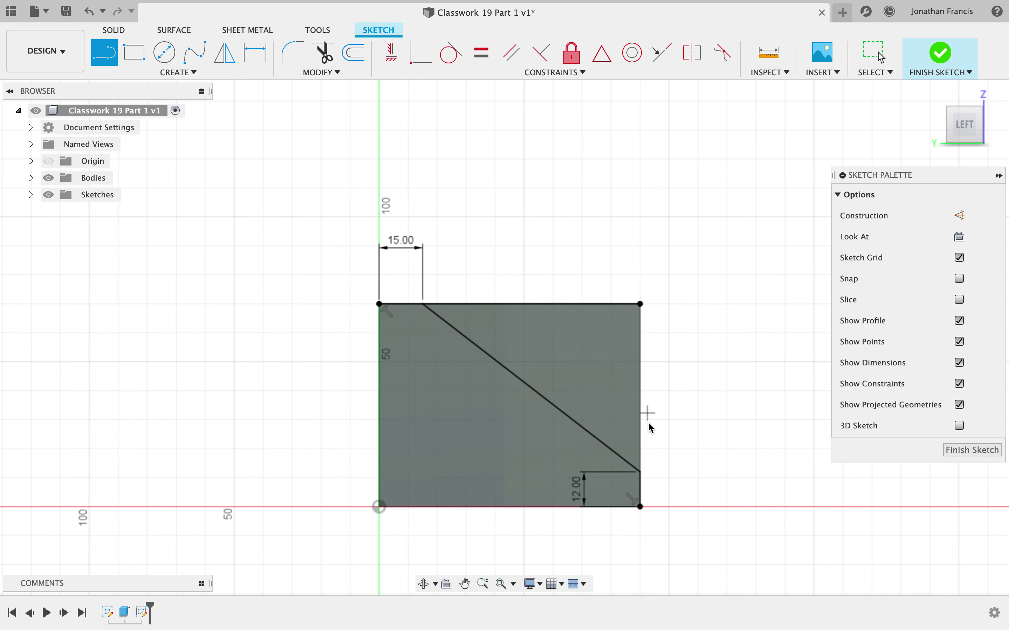
{"action": "left_click", "coordinate": [641, 472]}
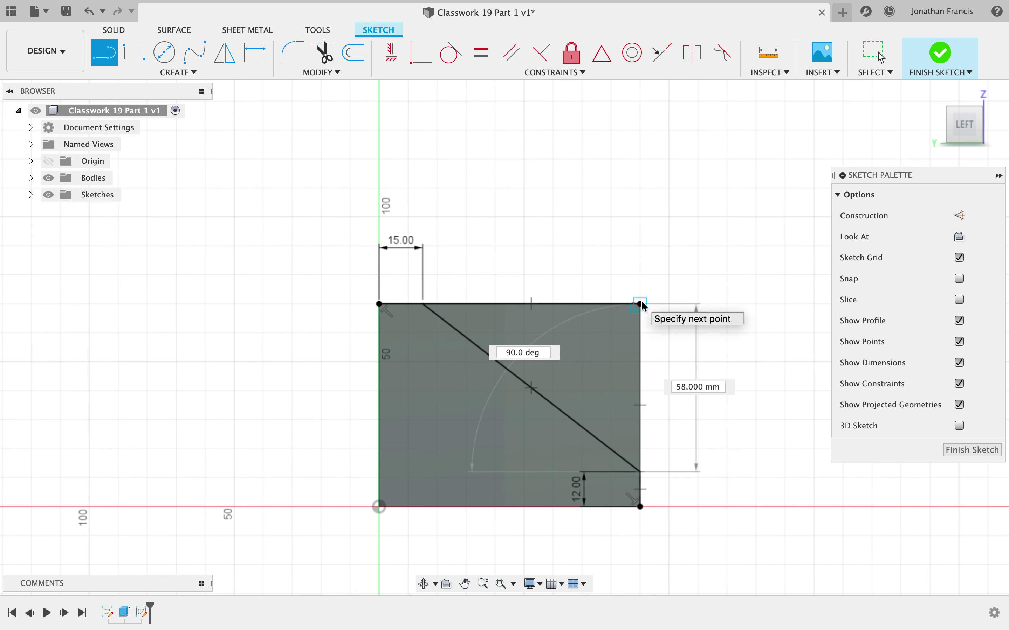
{"action": "double_click", "coordinate": [642, 305]}
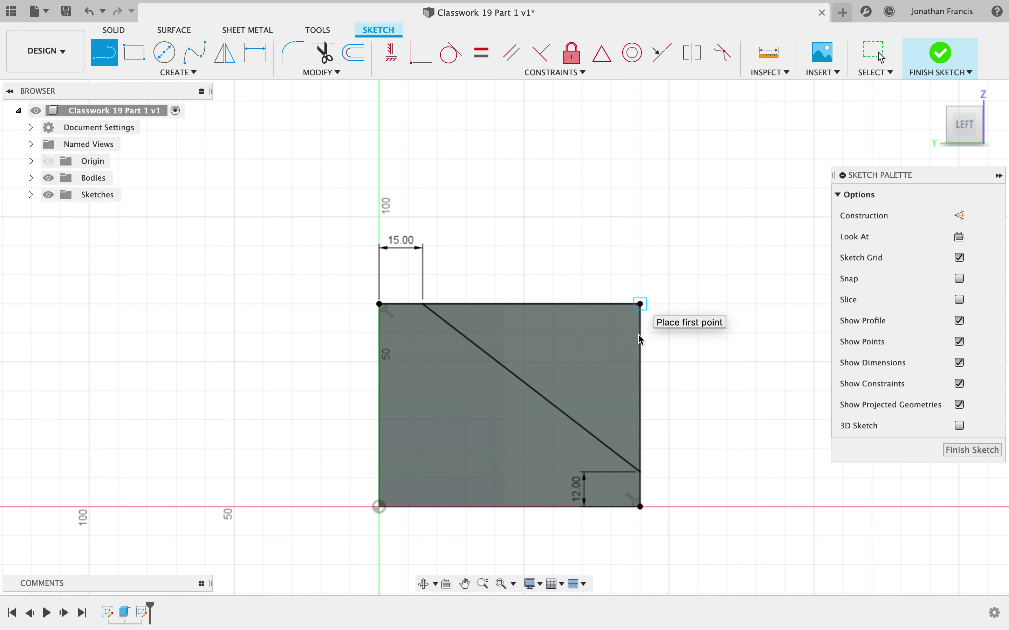
Extrude the triangle profile as a 56 mm cut into the block.
{"action": "key", "text": "e"}
{"action": "left_click", "coordinate": [556, 336]}
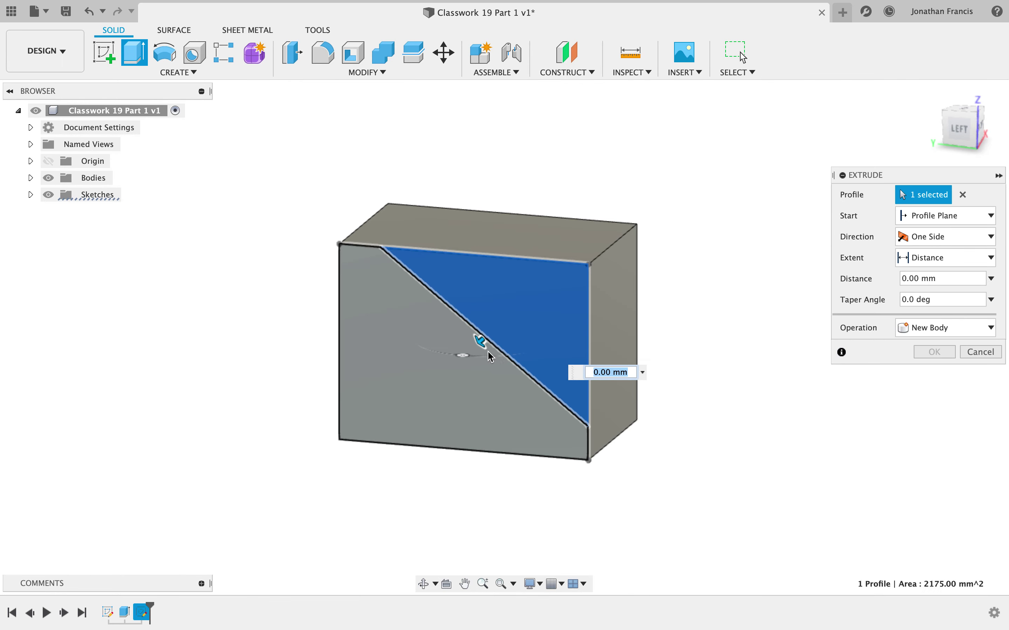
{"action": "left_click_drag", "start_coordinate": [480, 341], "coordinate": [548, 280]}
{"action": "left_click", "coordinate": [666, 322]}
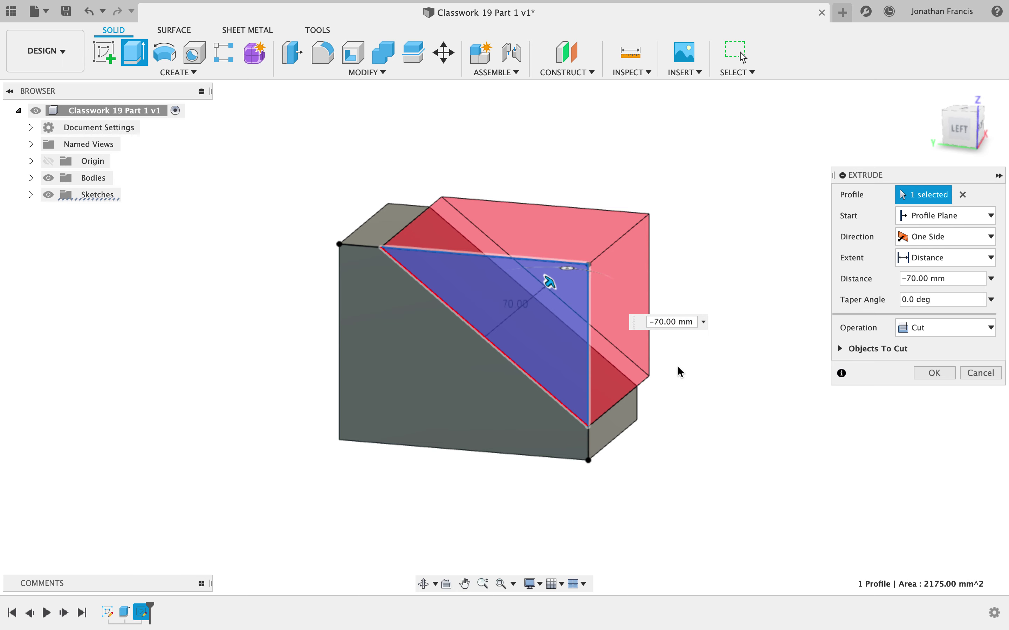
{"action": "key", "text": "BackSpace"}
{"action": "key", "text": "BackSpace"}
{"action": "type", "text": "56"}
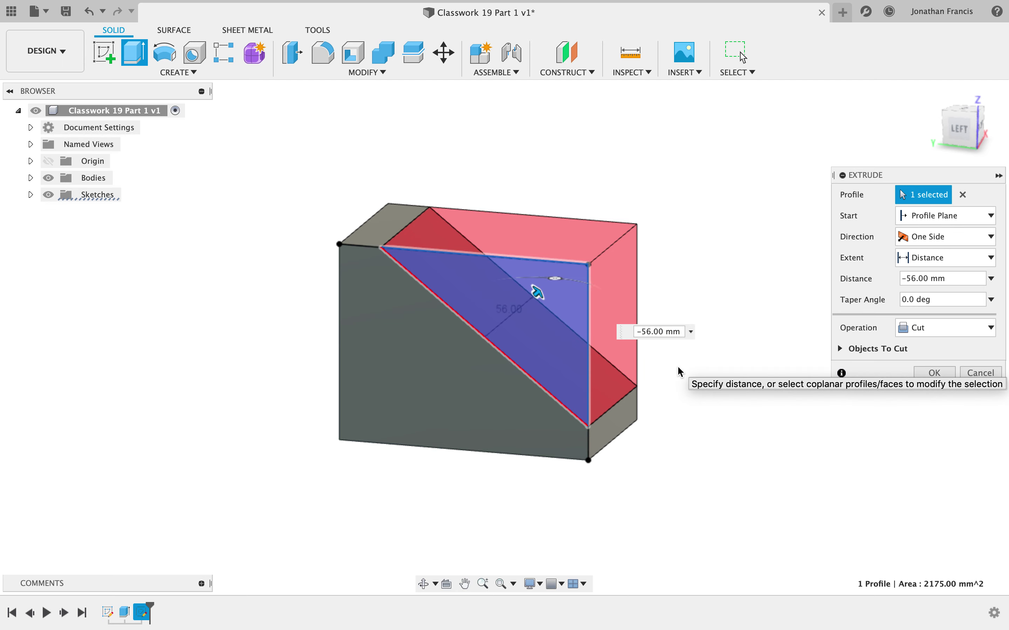
{"action": "key", "text": "Return"}
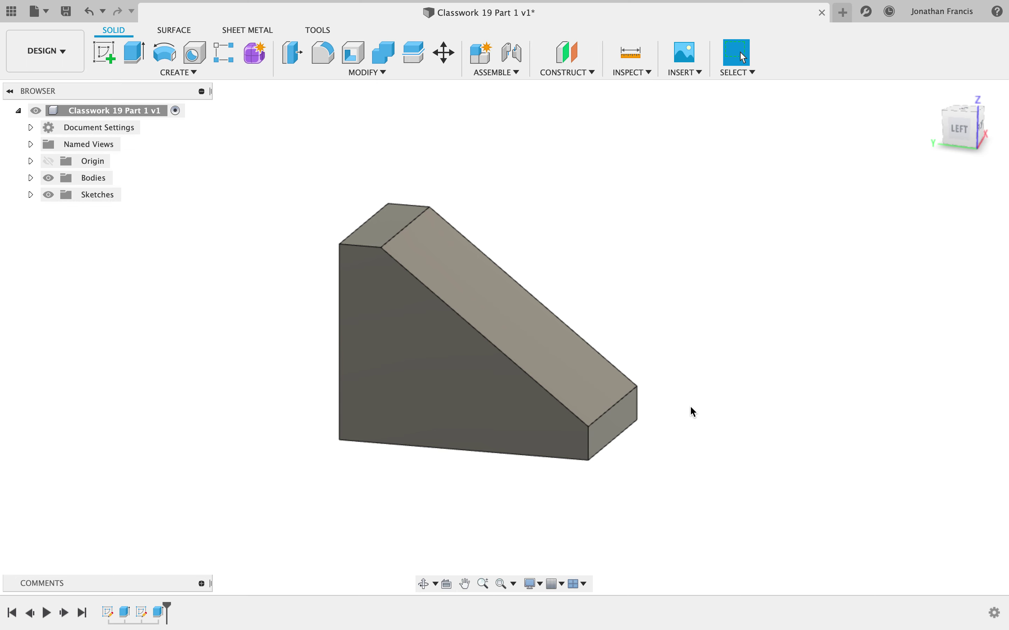
{"action": "scroll", "coordinate": [693, 412], "scroll_direction": "left", "scroll_amount": 5, "text": "shift"}
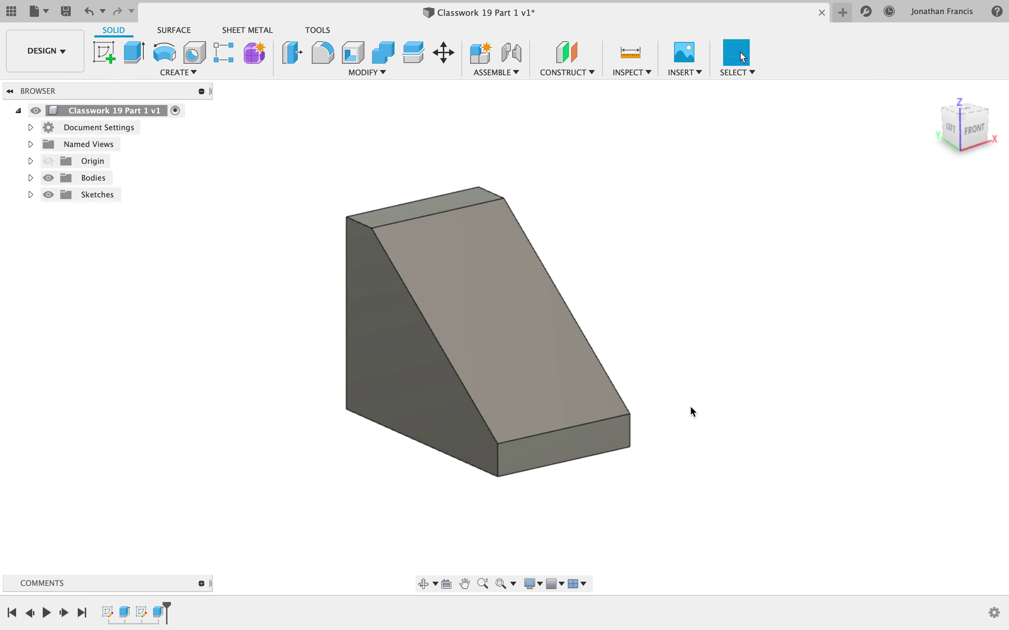
Sketch on the low front face with a 70 mm vertical line from the bottom-right corner.
{"action": "left_click", "coordinate": [597, 438]}
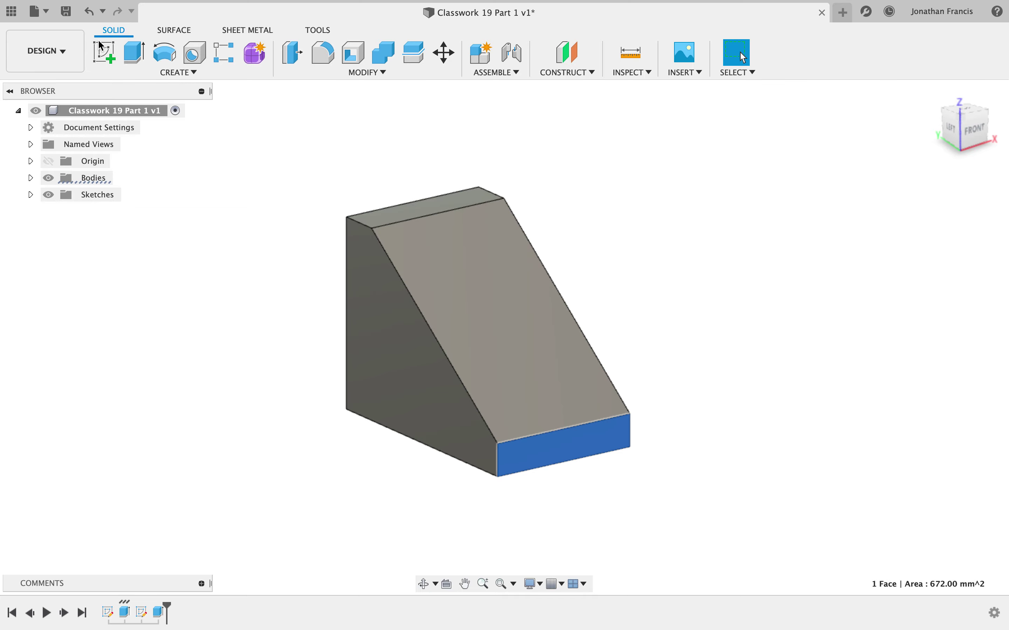
{"action": "left_click", "coordinate": [104, 52]}
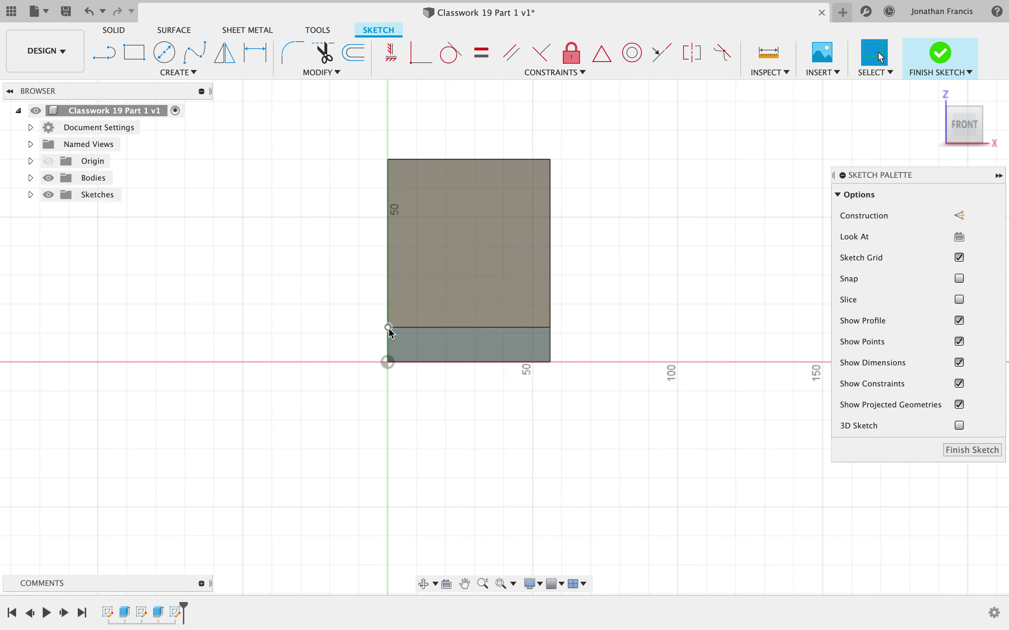
{"action": "key", "text": "l"}
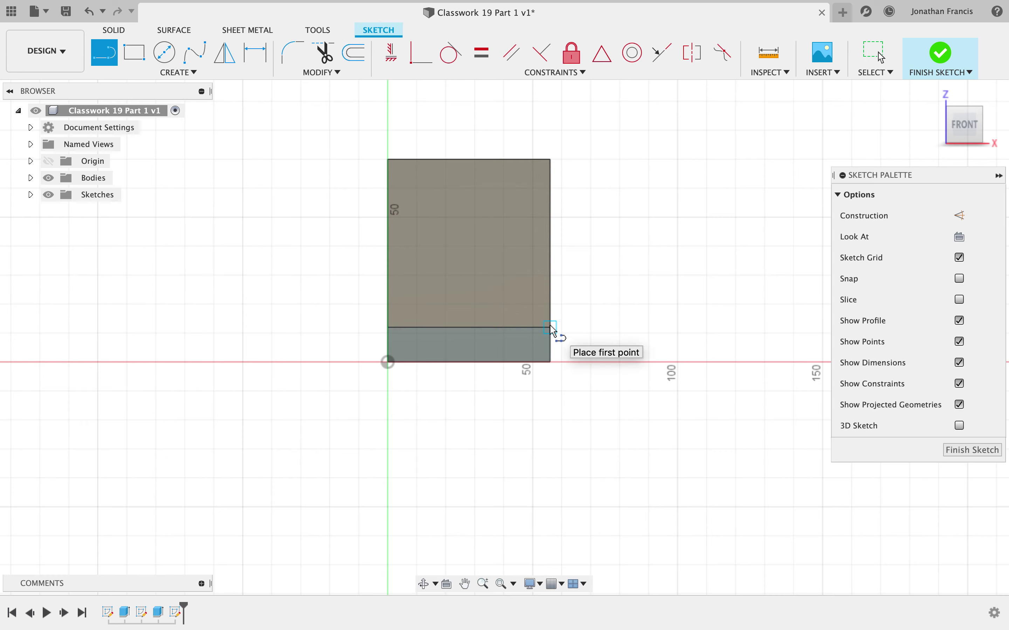
{"action": "left_click", "coordinate": [551, 360]}
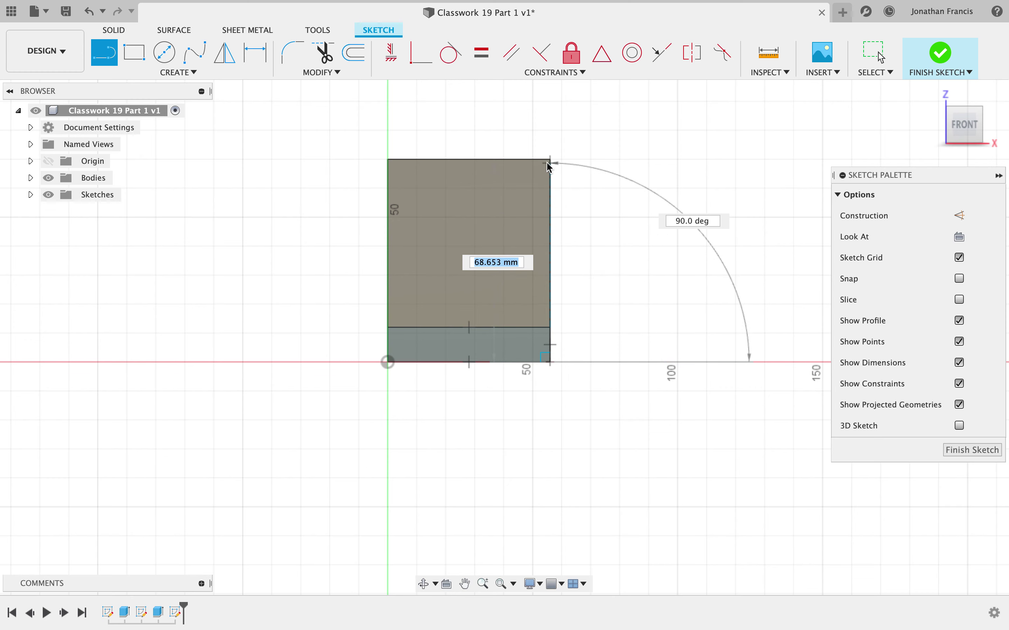
{"action": "type", "text": "70"}
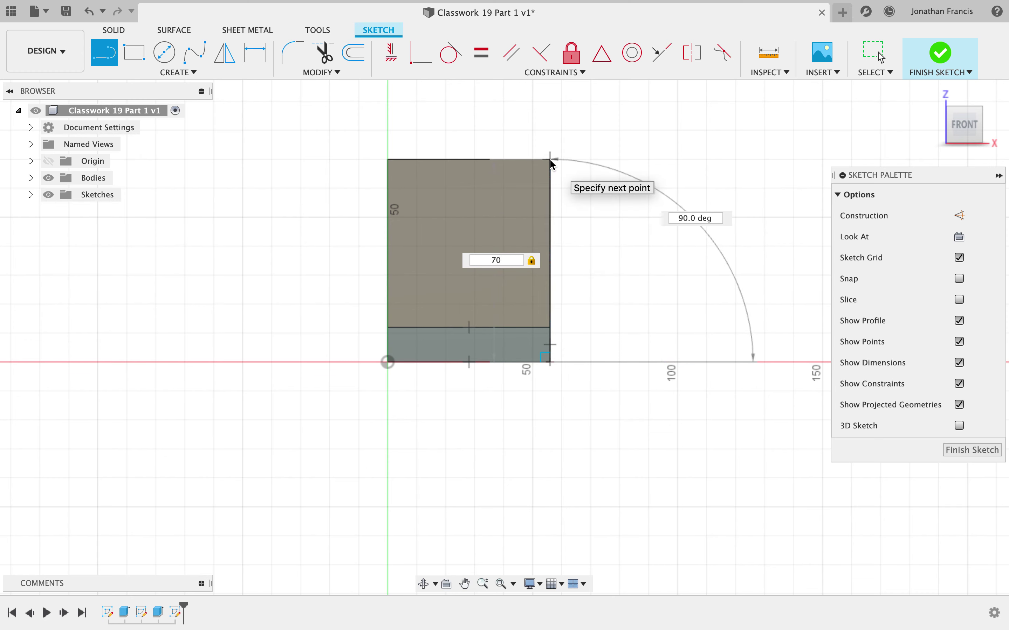
{"action": "key", "text": "Return"}
{"action": "key", "text": "Escape"}
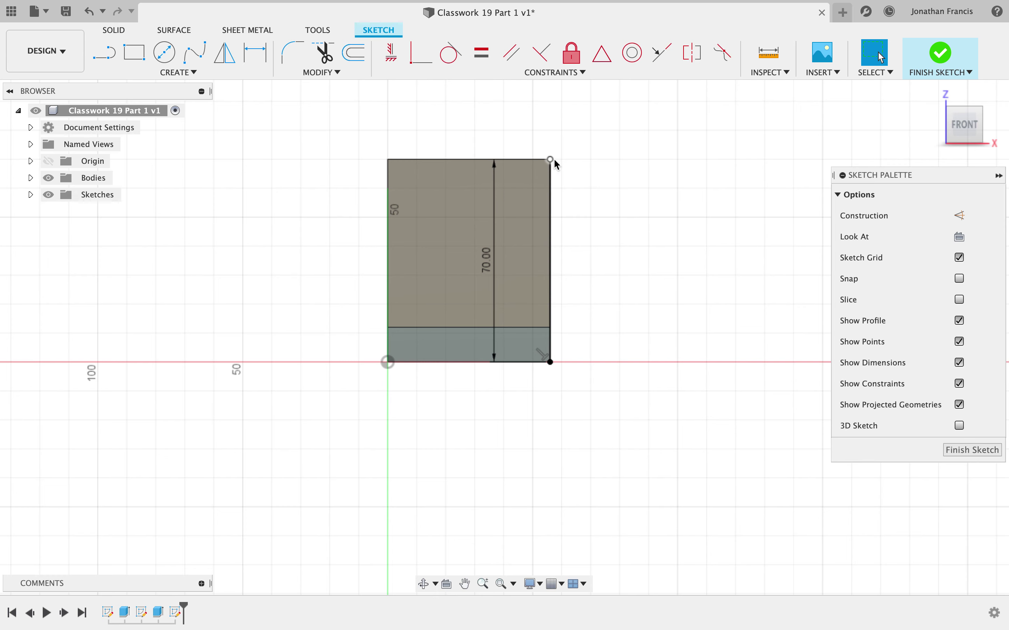
Add diagonal, horizontal and vertical lines closing the triangle at the top-right corner.
{"action": "key", "text": "l"}
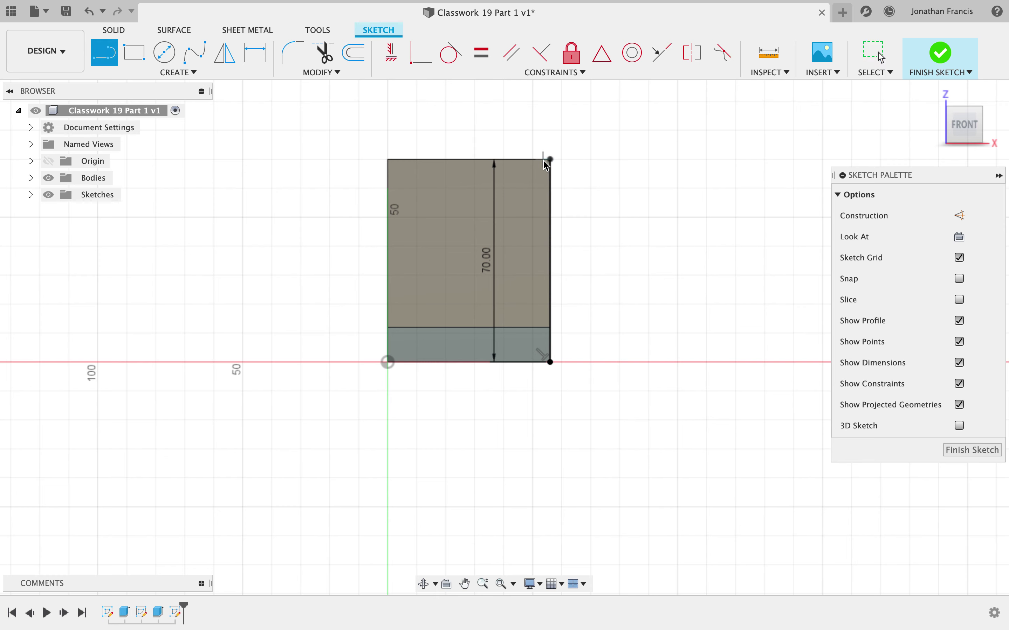
{"action": "left_click", "coordinate": [550, 160]}
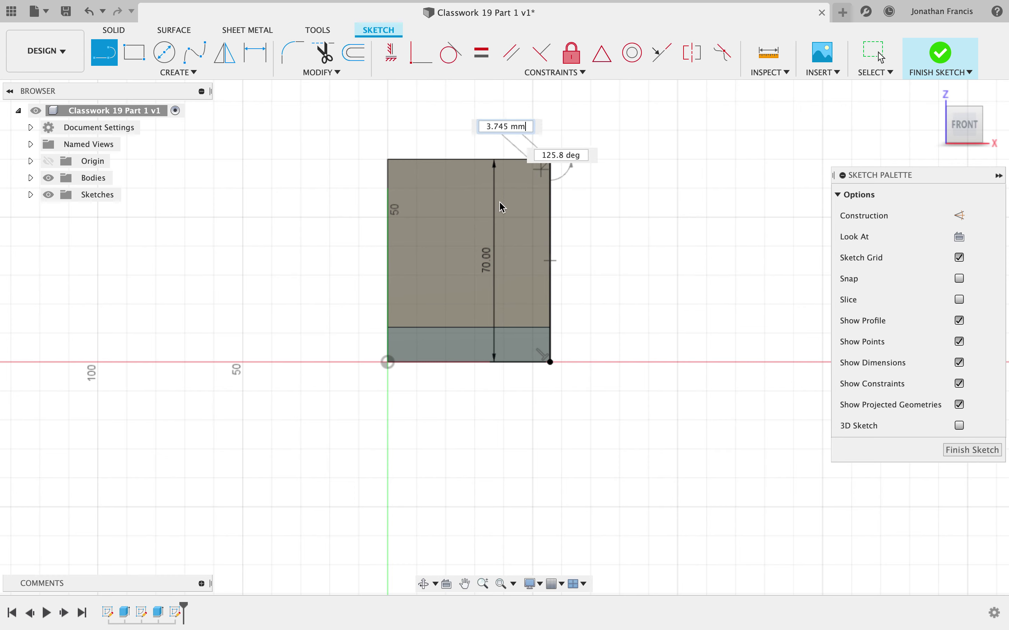
{"action": "double_click", "coordinate": [389, 328]}
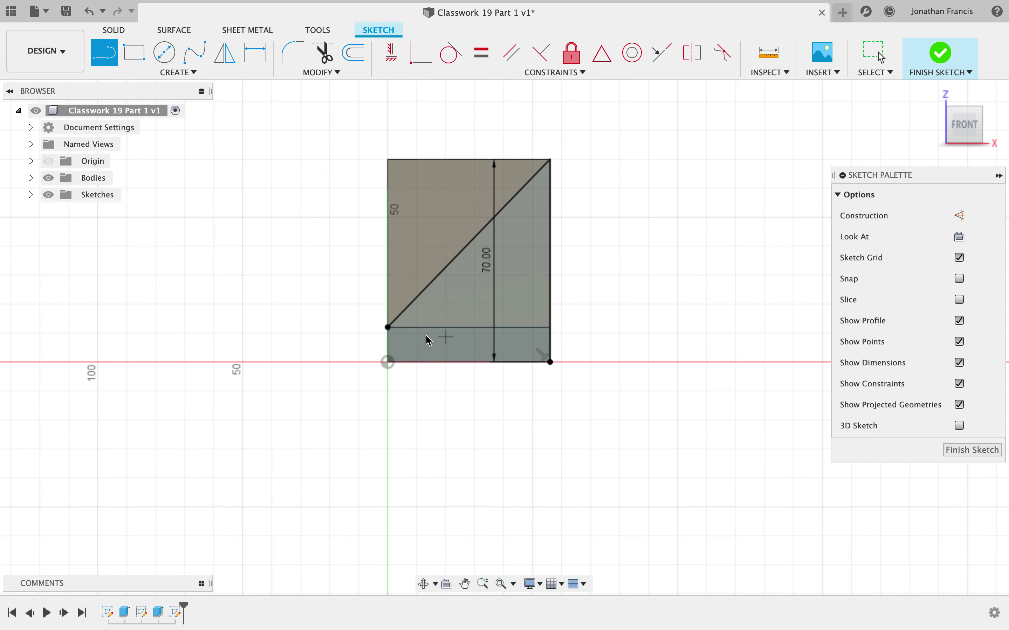
{"action": "left_click", "coordinate": [389, 328]}
{"action": "double_click", "coordinate": [550, 328]}
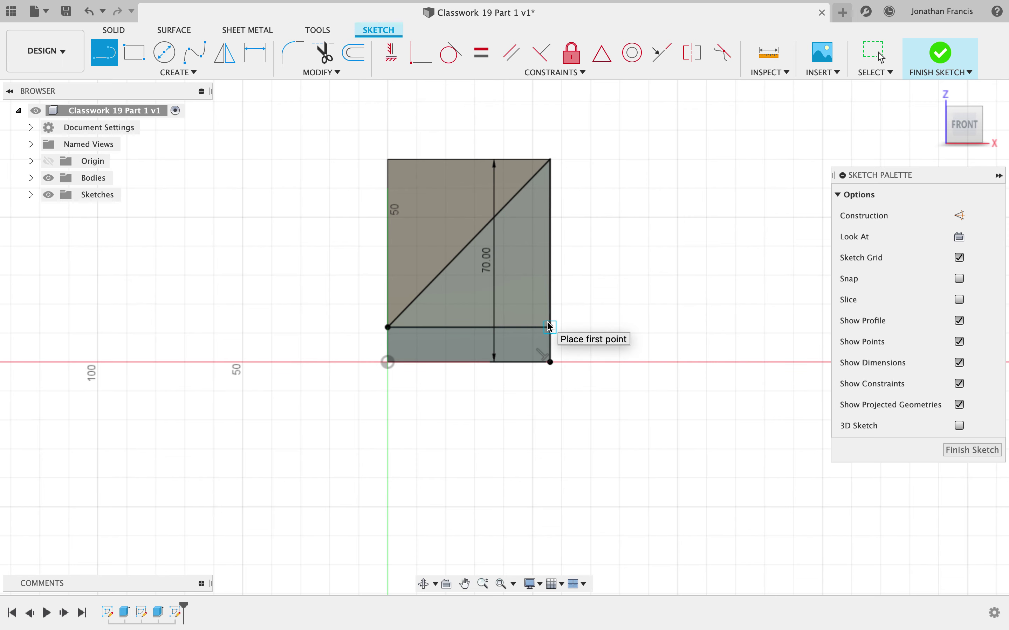
{"action": "left_click", "coordinate": [550, 327]}
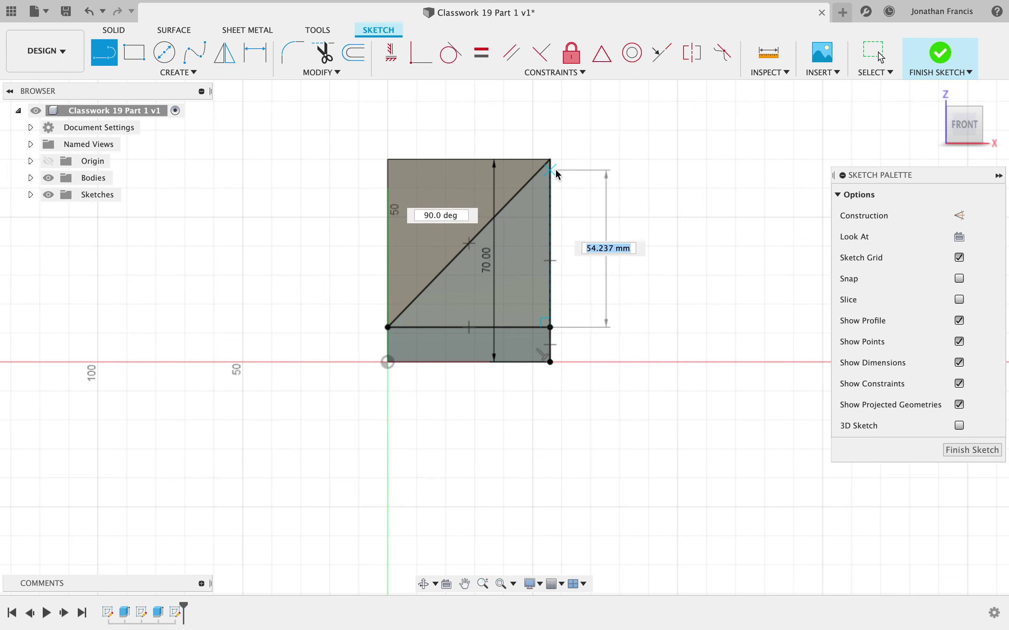
{"action": "double_click", "coordinate": [550, 159]}
{"action": "key", "text": "e"}
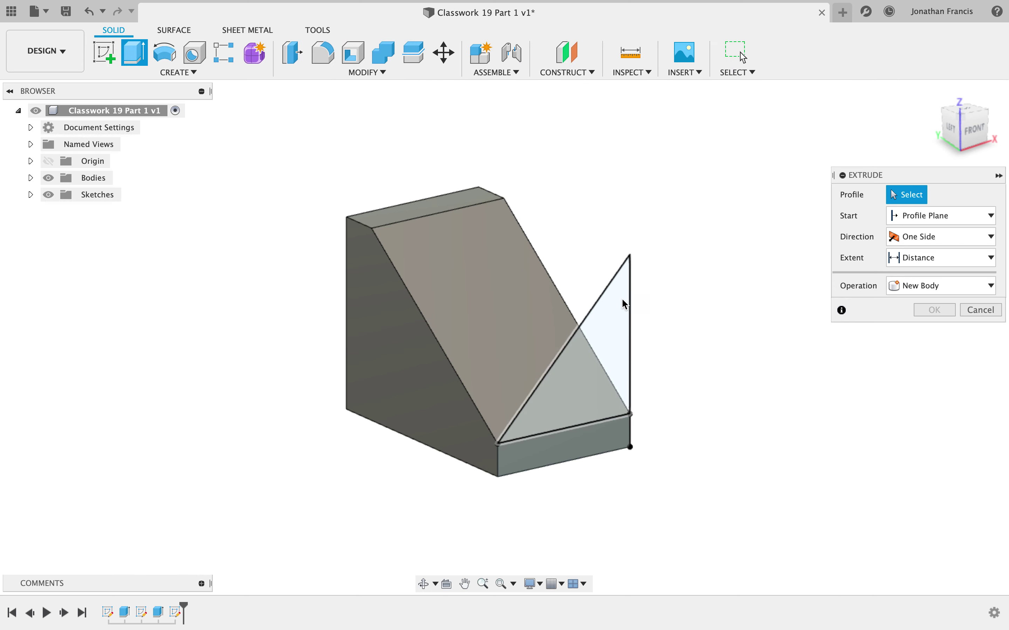
Extrude the front triangle 80 mm back through the block with a Join operation.
{"action": "left_click", "coordinate": [607, 334]}
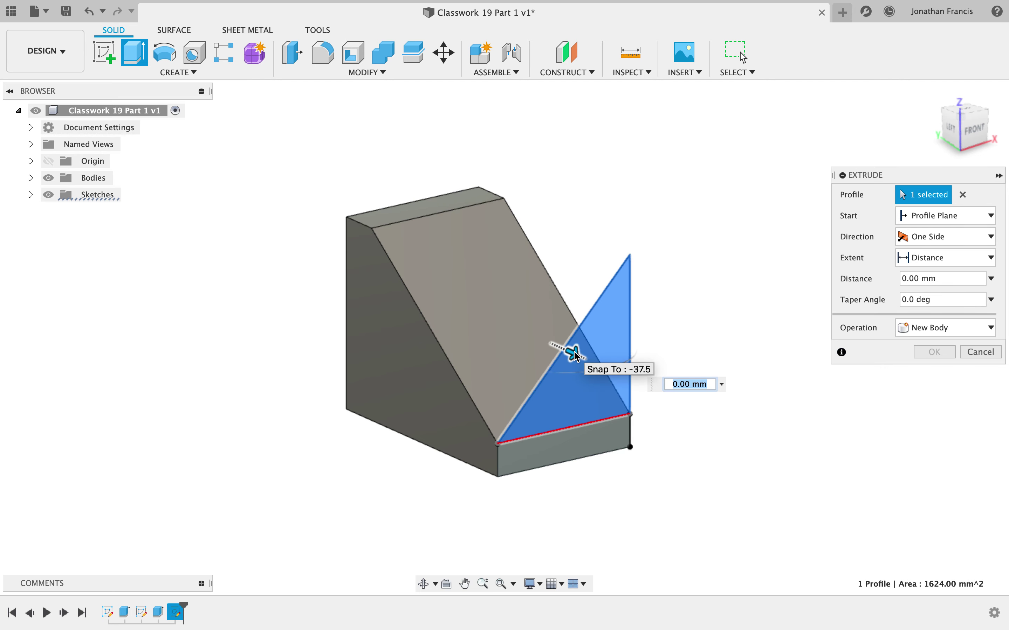
{"action": "left_click_drag", "start_coordinate": [576, 356], "coordinate": [452, 288]}
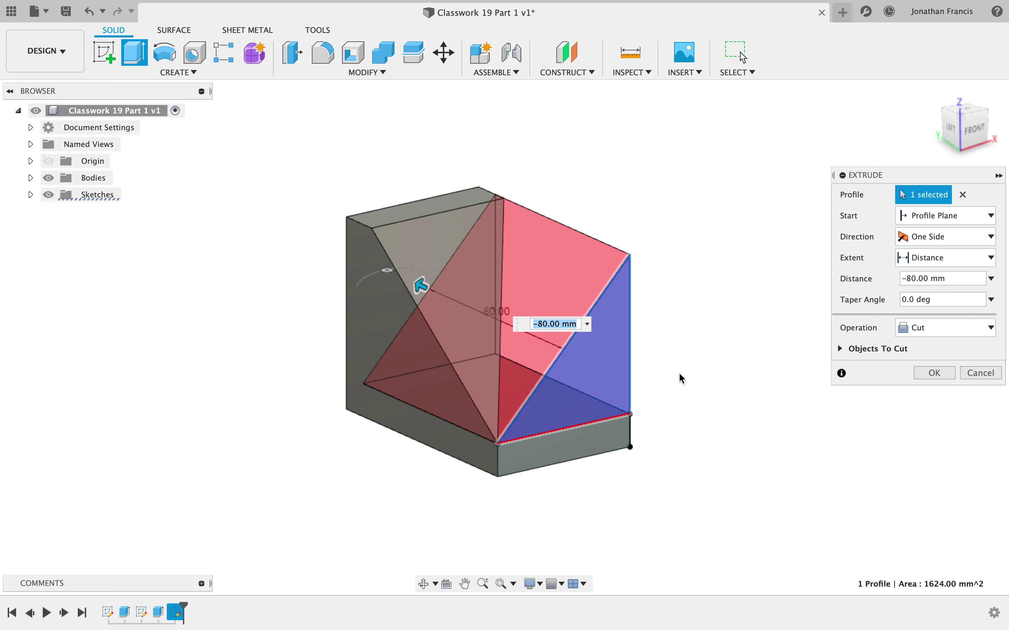
{"action": "left_click", "coordinate": [991, 329]}
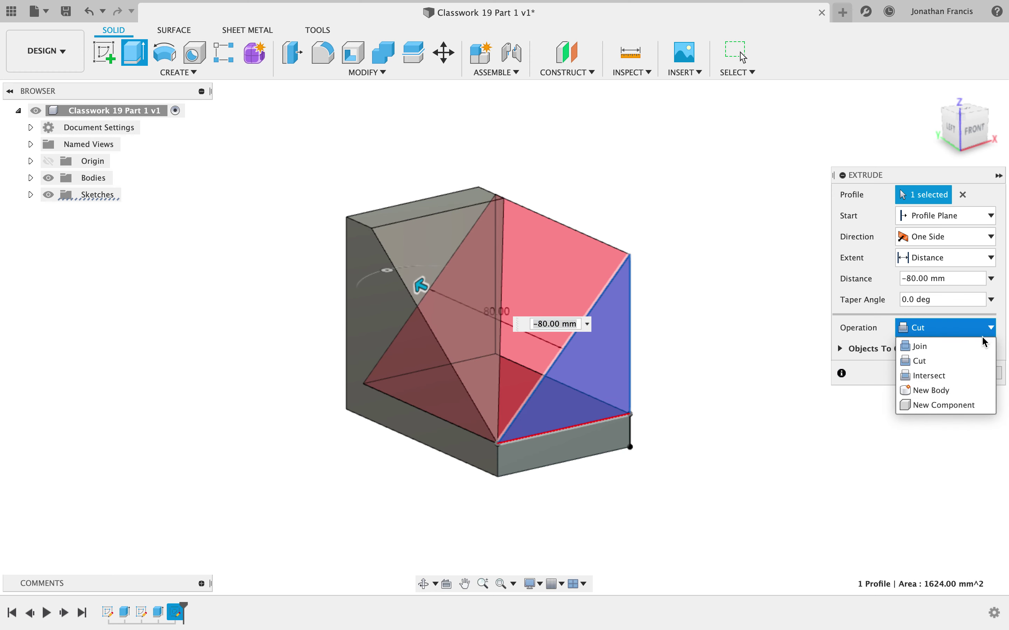
{"action": "left_click", "coordinate": [944, 347]}
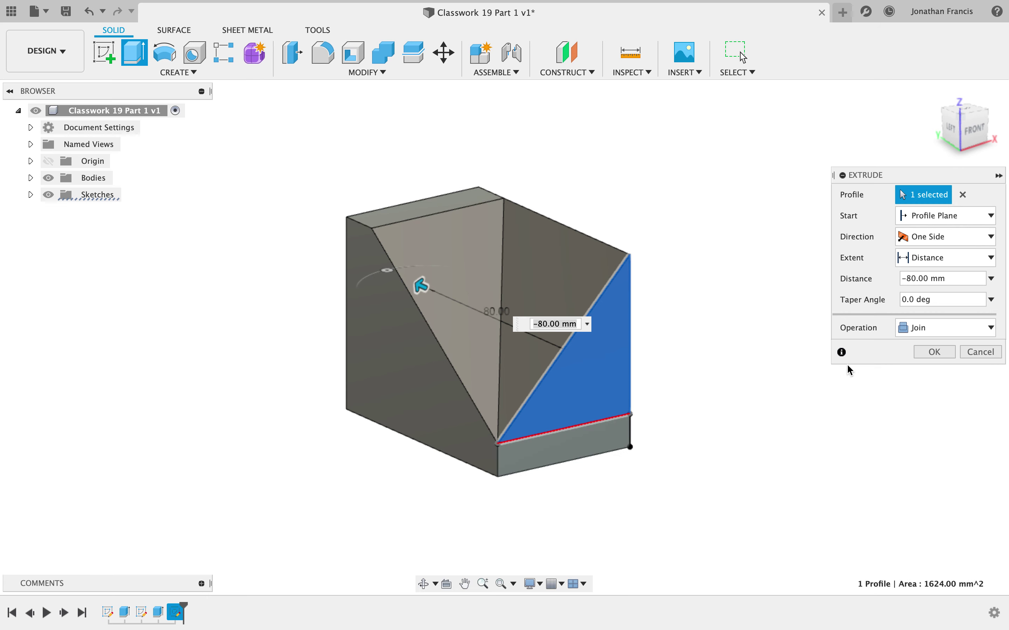
{"action": "left_click", "coordinate": [933, 354]}
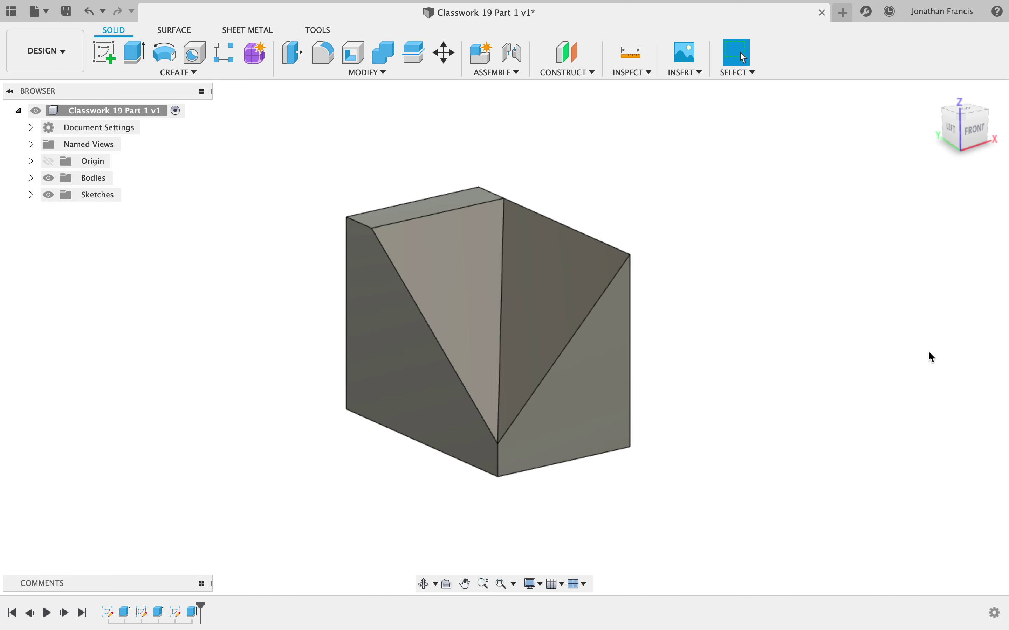
{"action": "scroll", "coordinate": [930, 354], "scroll_direction": "left", "scroll_amount": 10, "text": "shift"}
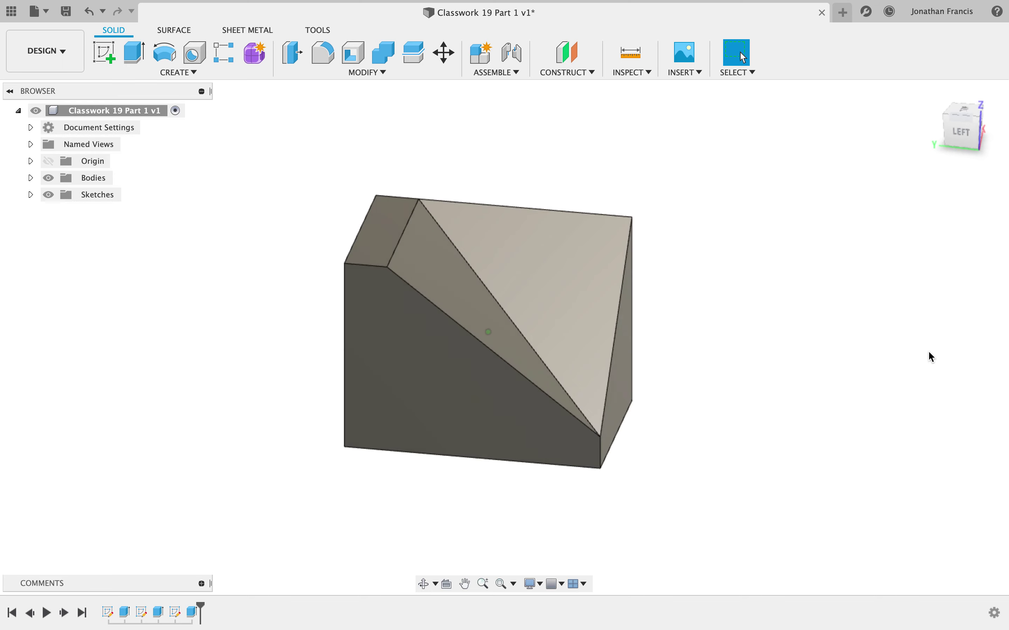
{"action": "scroll", "coordinate": [927, 351], "scroll_direction": "left", "scroll_amount": 4, "text": "shift"}
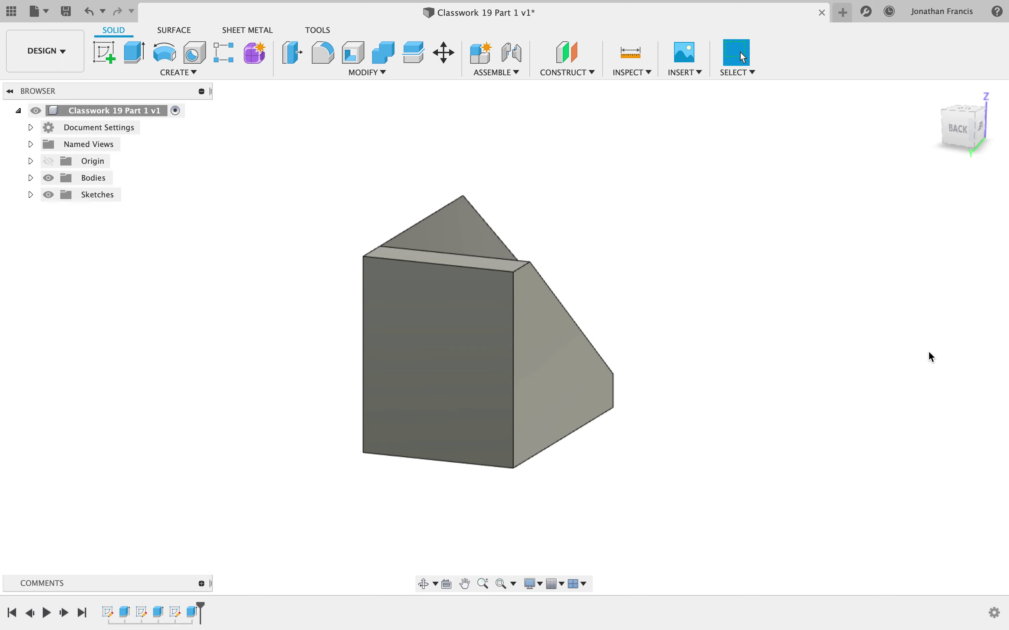
{"action": "left_click", "coordinate": [387, 377]}
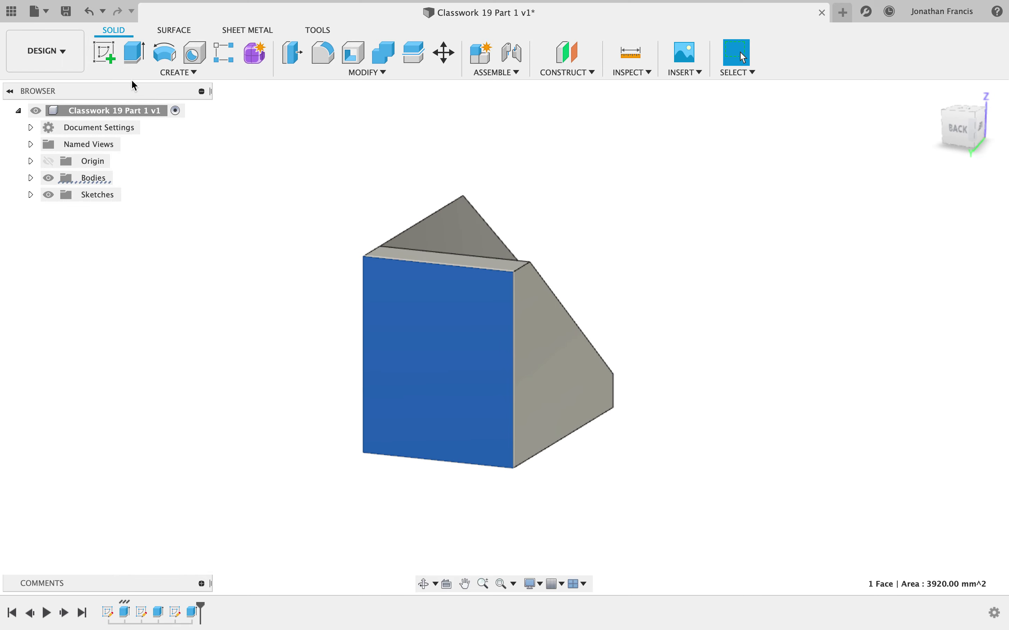
Sketch a 28 × 30 mm rectangle from the back face's top-left corner.
{"action": "left_click", "coordinate": [105, 57]}
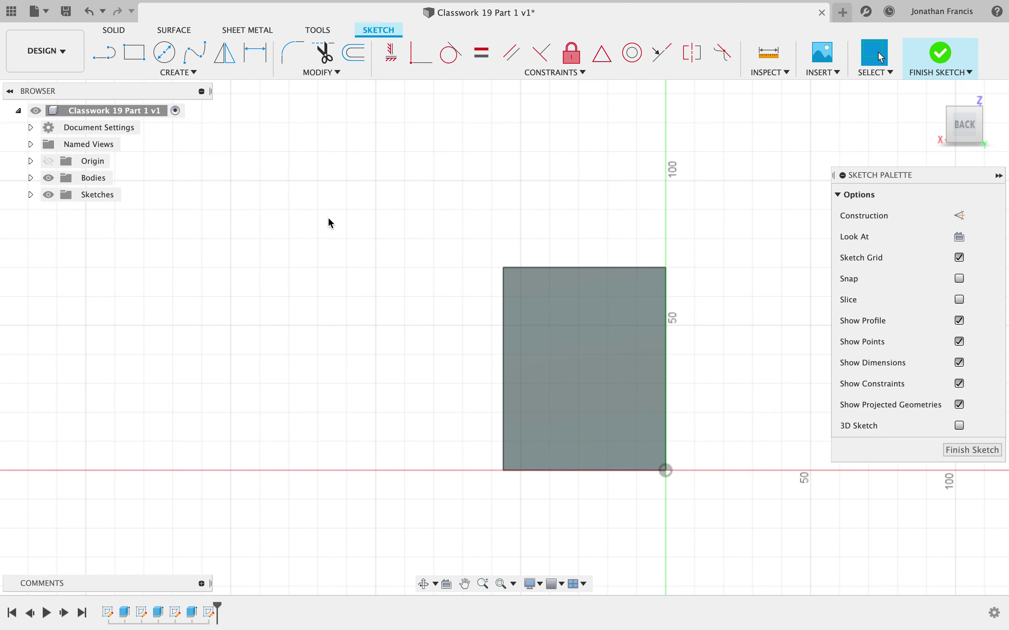
{"action": "left_click", "coordinate": [134, 52]}
{"action": "left_click", "coordinate": [504, 267]}
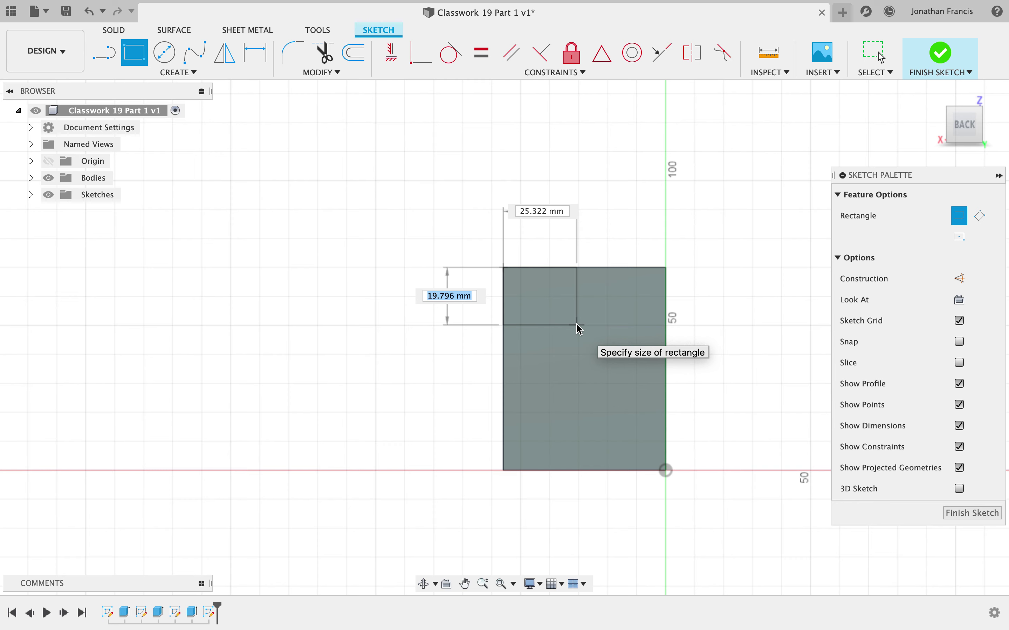
{"action": "key", "text": "Tab"}
{"action": "type", "text": "28"}
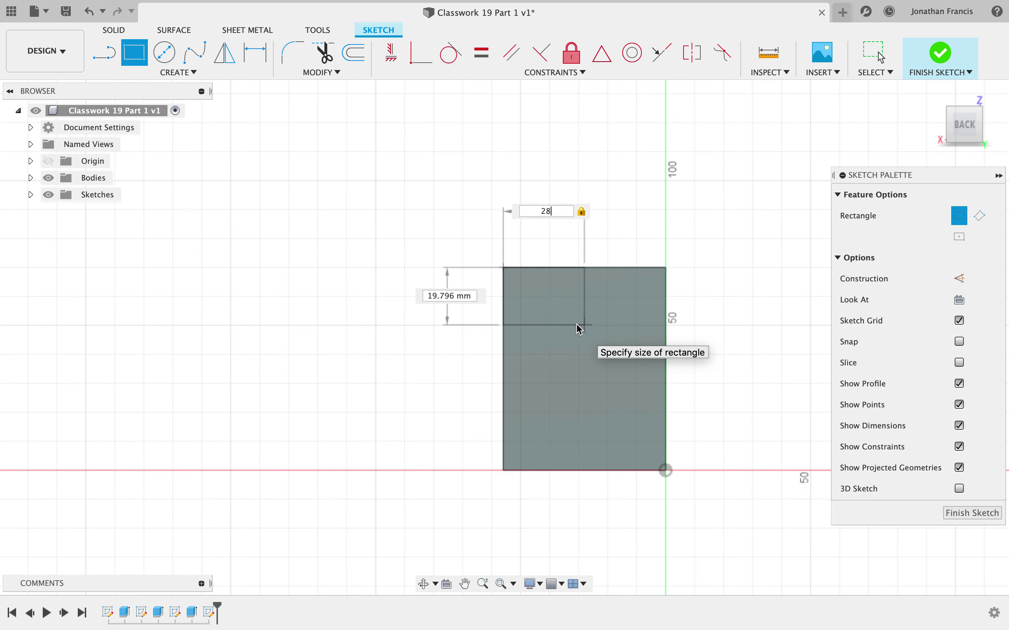
{"action": "key", "text": "Tab"}
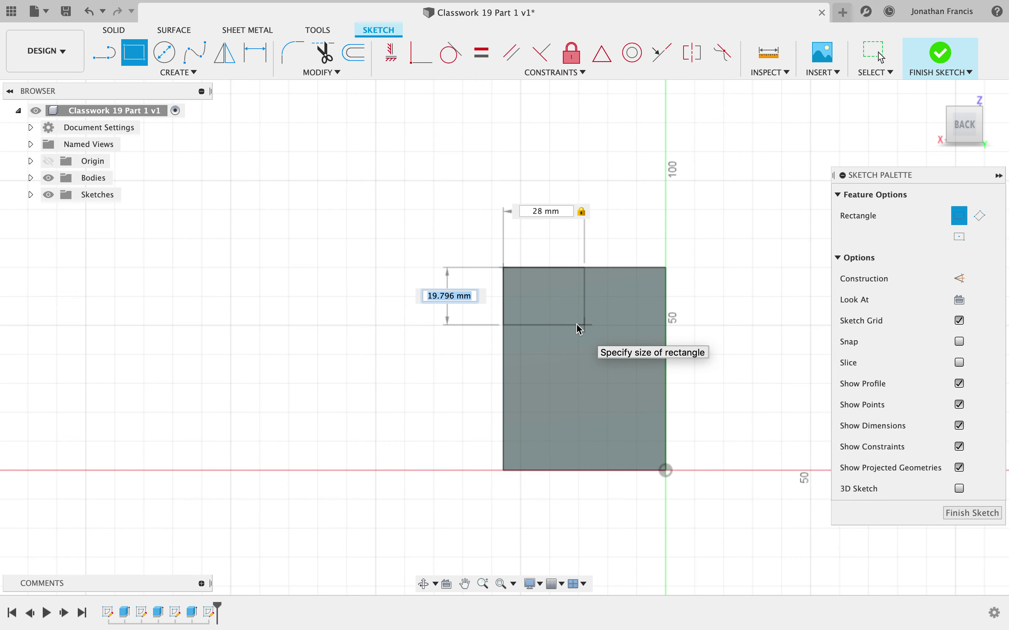
{"action": "type", "text": "30"}
{"action": "key", "text": "Tab"}
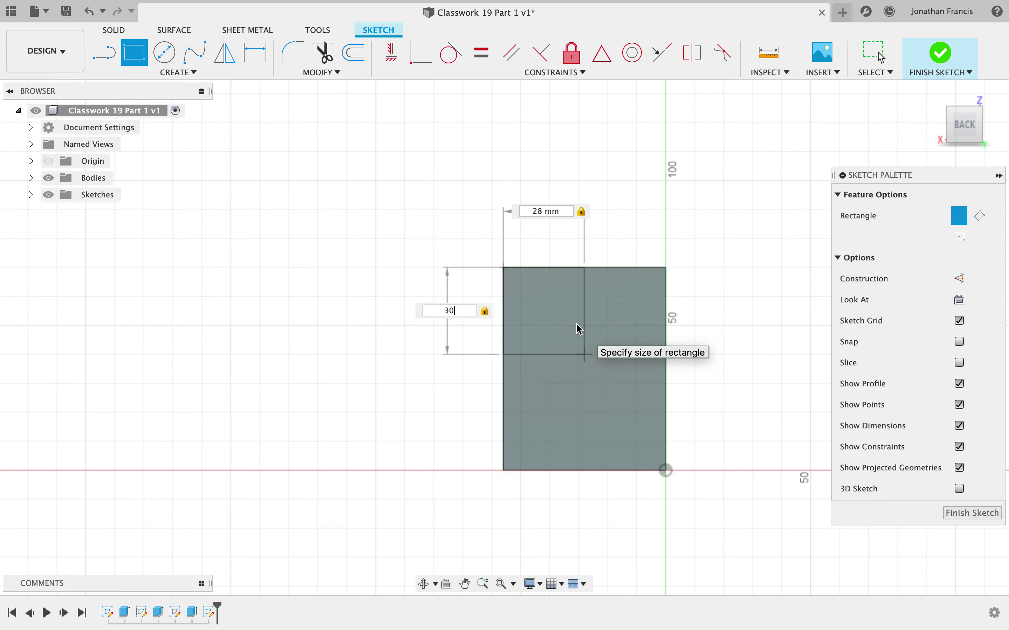
{"action": "key", "text": "Return"}
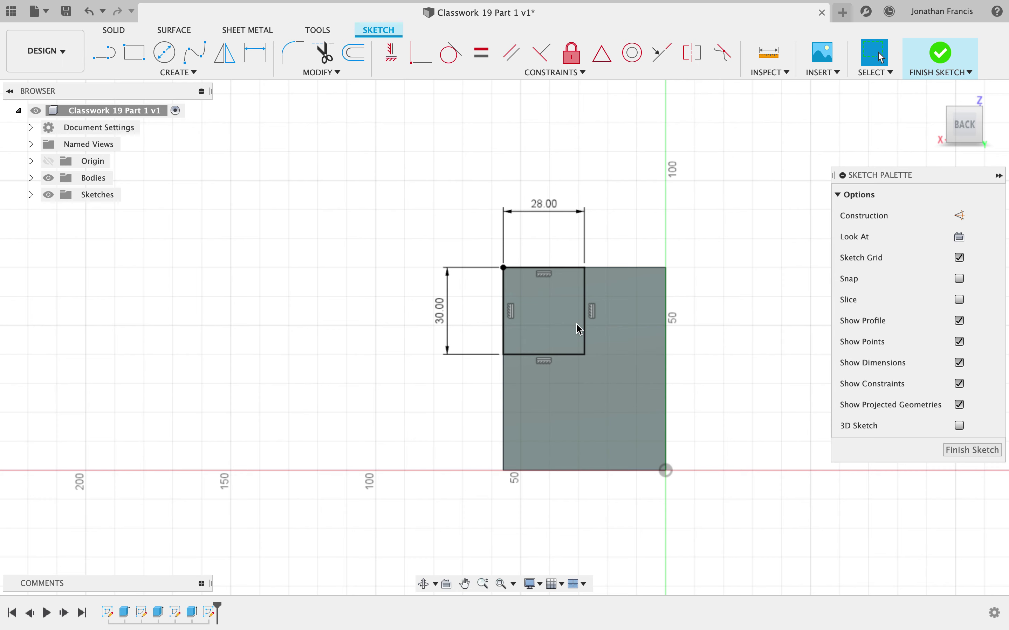
{"action": "left_click", "coordinate": [192, 74]}
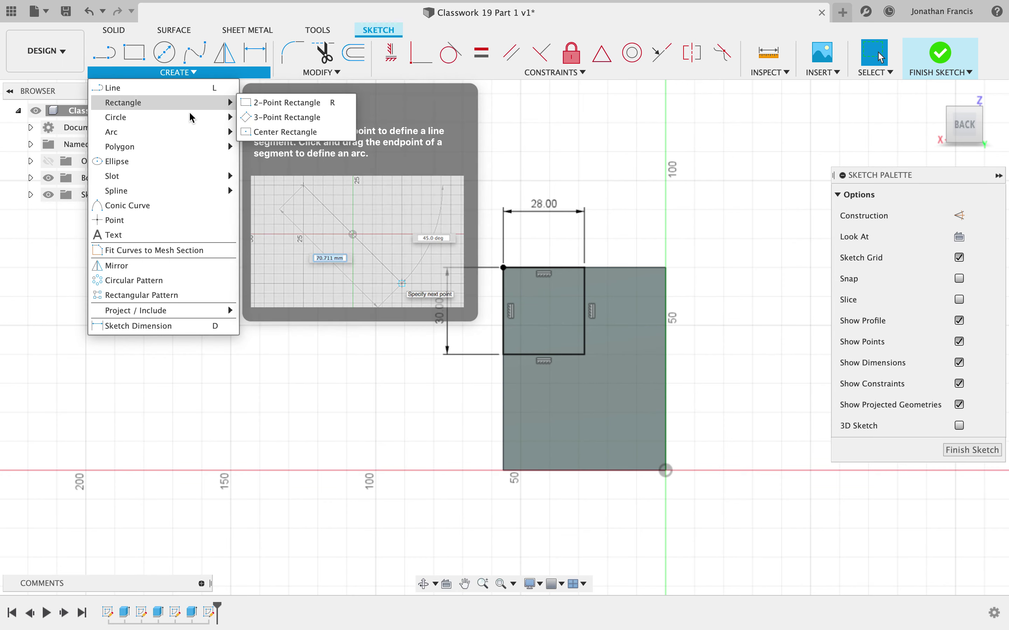
Draw an 18 mm circumscribed hexagon centred on the rectangle's lower-right corner.
{"action": "mouse_move", "coordinate": [206, 150]}
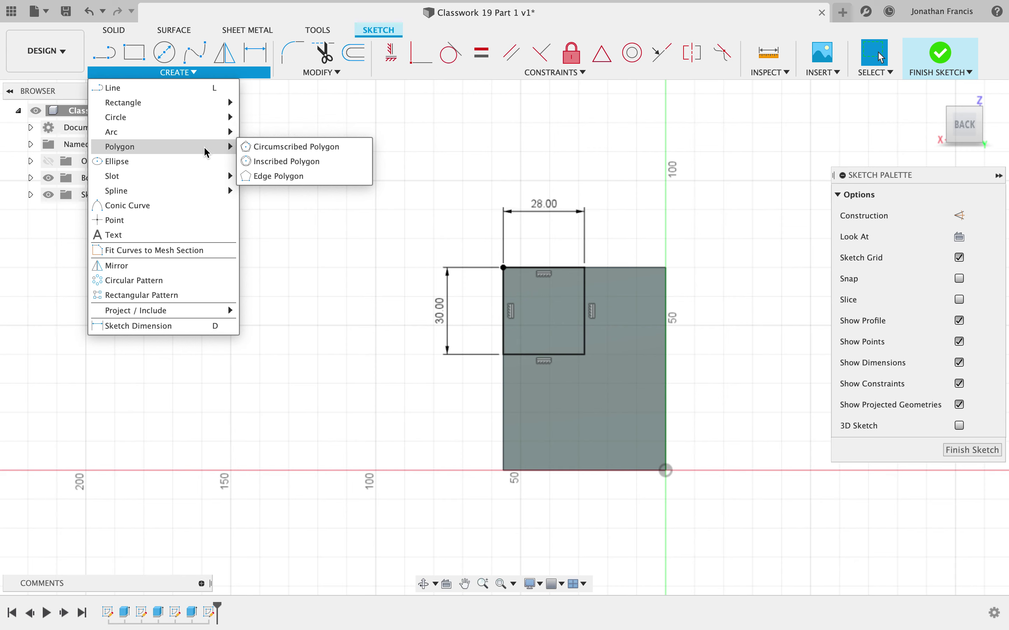
{"action": "left_click", "coordinate": [265, 149]}
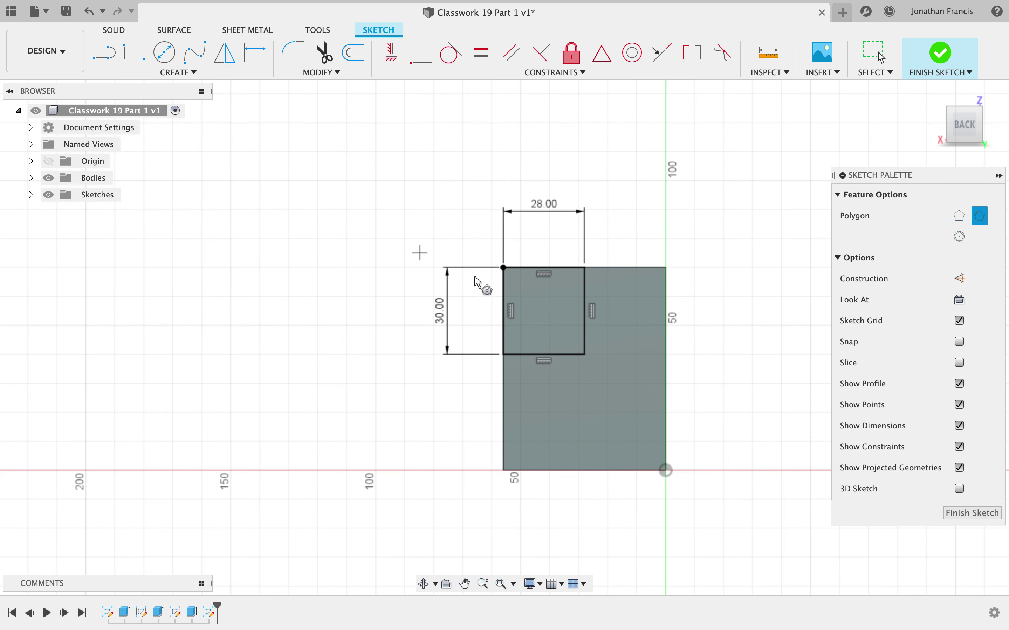
{"action": "left_click", "coordinate": [585, 354]}
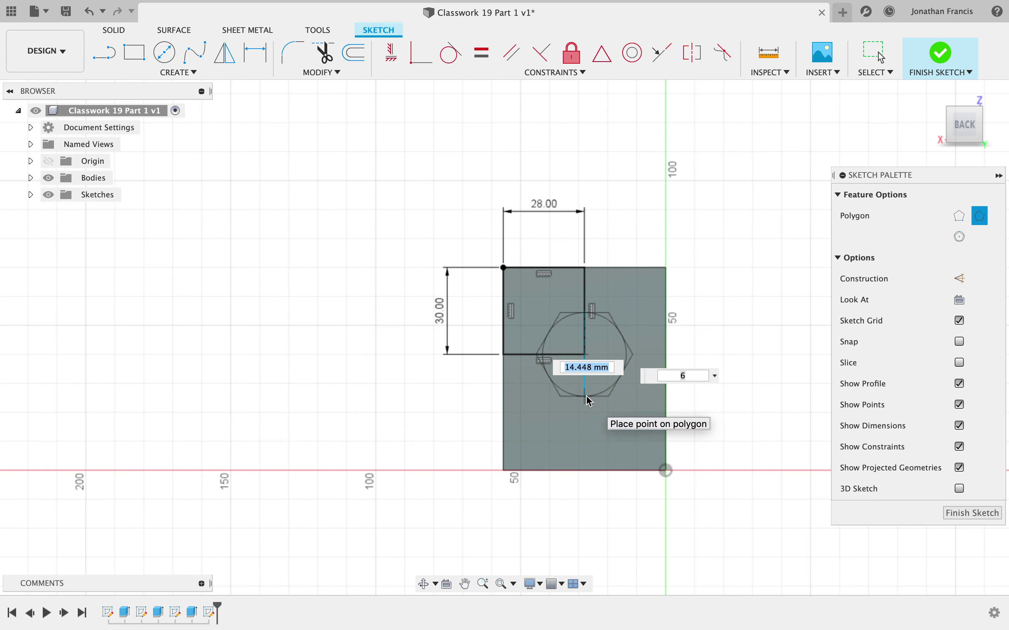
{"action": "type", "text": "18"}
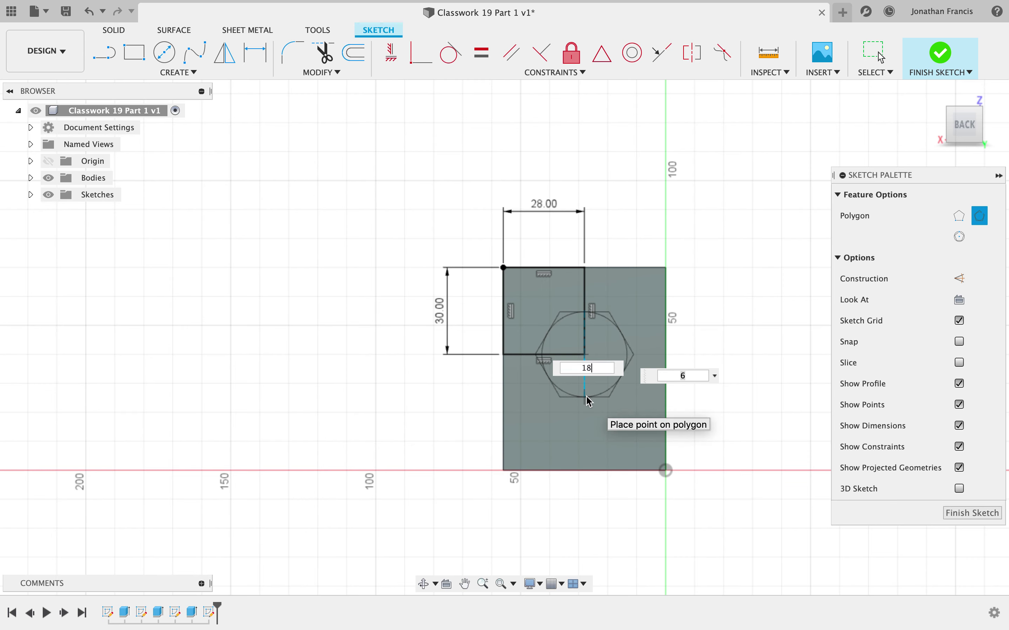
{"action": "key", "text": "Tab"}
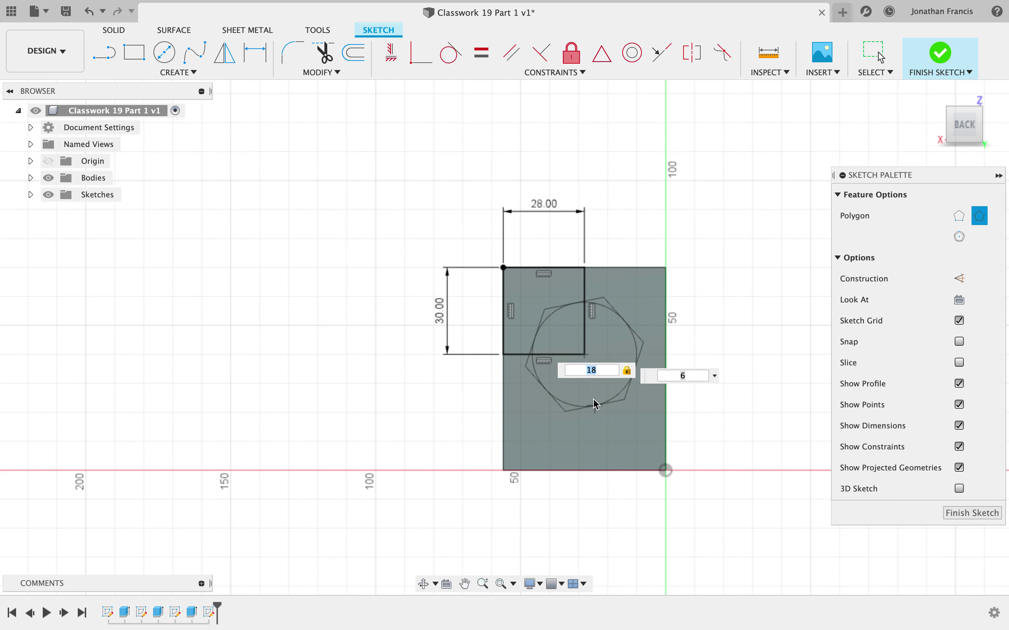
{"action": "left_click", "coordinate": [586, 412]}
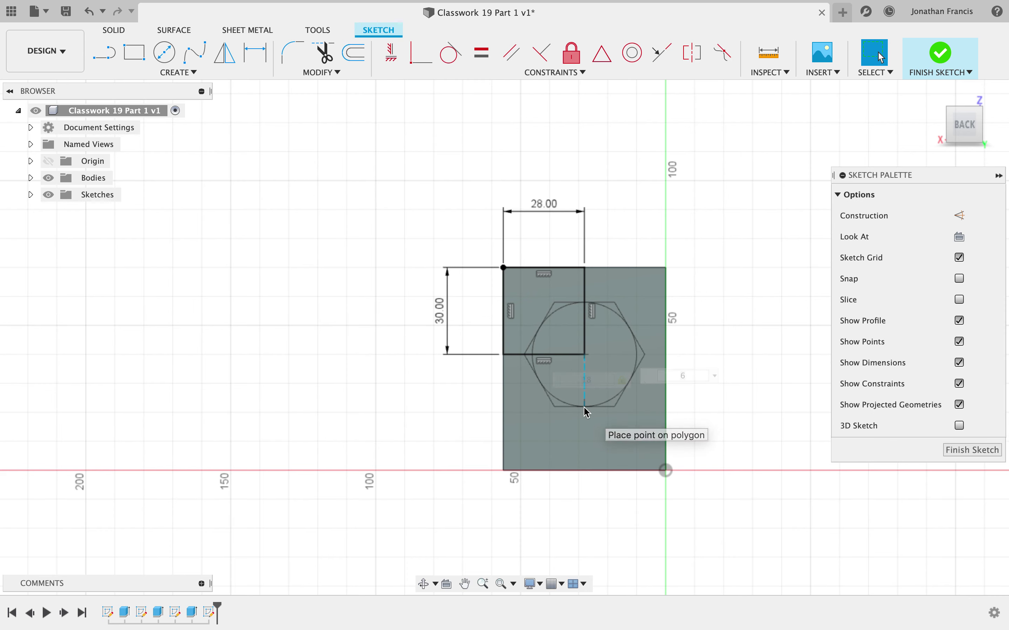
Trim away all four rectangle lines, leaving only the hexagon.
{"action": "key", "text": "t"}
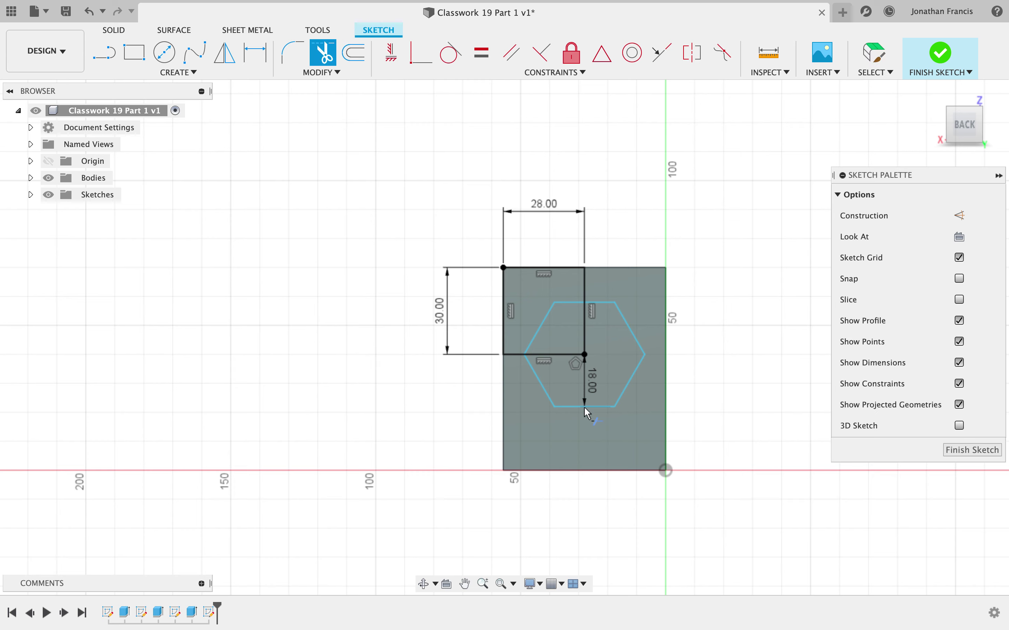
{"action": "left_click", "coordinate": [585, 329]}
{"action": "left_click", "coordinate": [563, 356]}
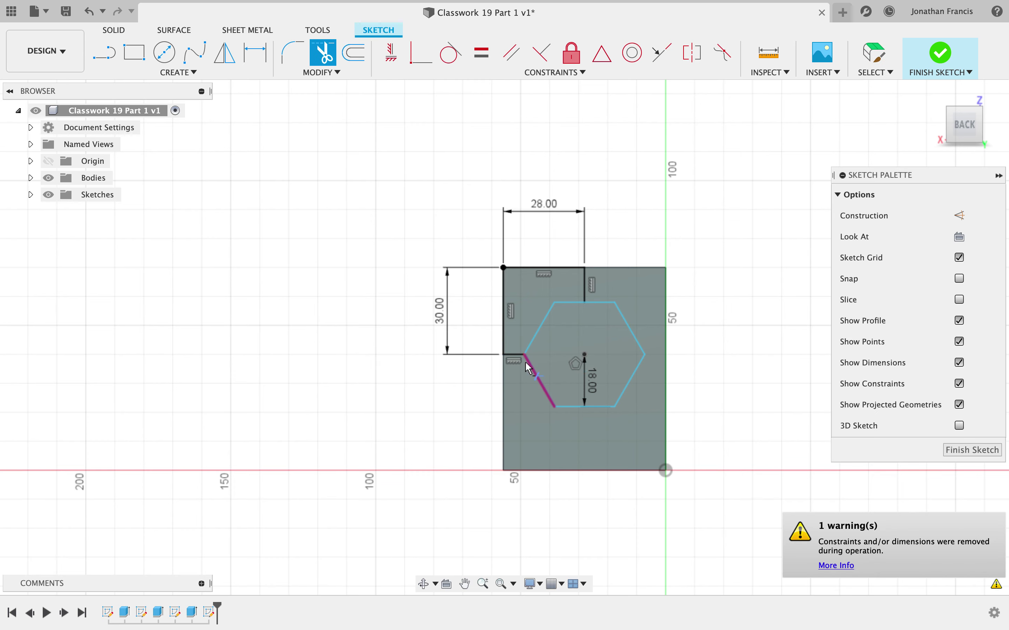
{"action": "left_click", "coordinate": [507, 310]}
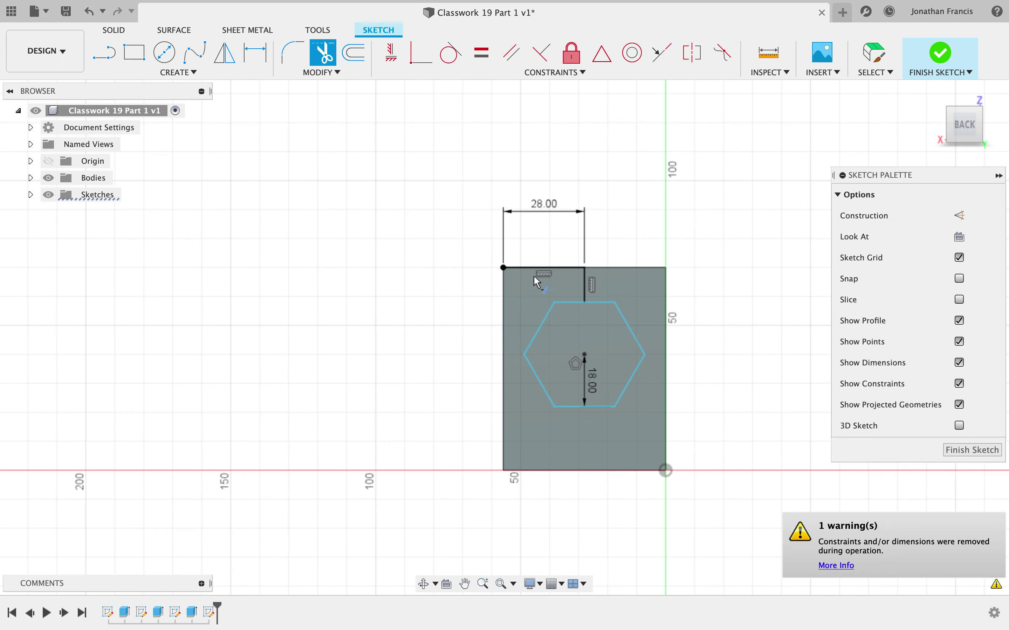
{"action": "left_click", "coordinate": [590, 292]}
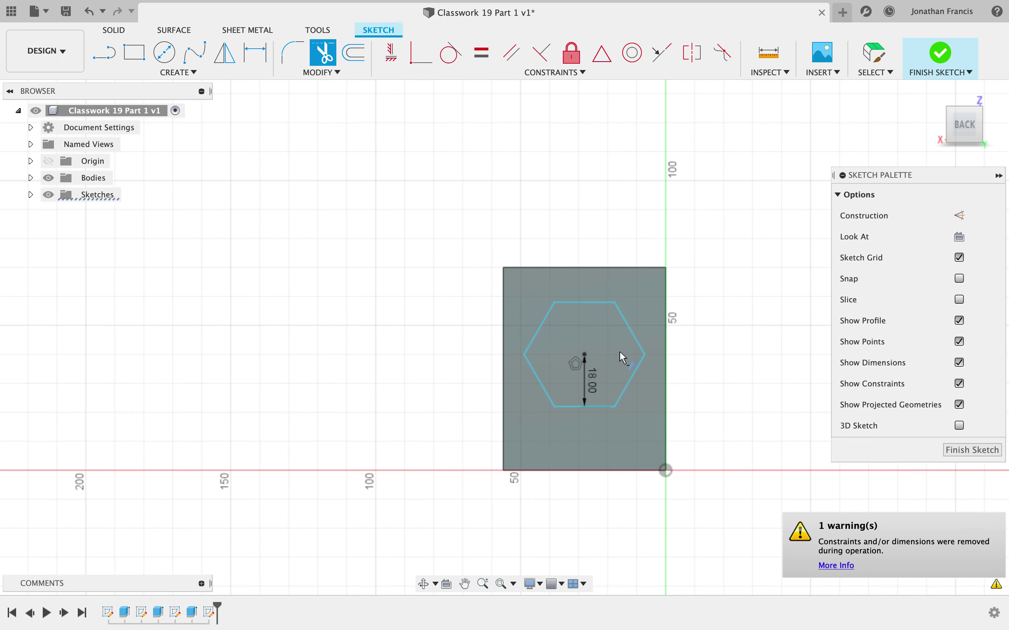
Extrude the 18 mm hexagon profile -90 mm into the block as a cut.
{"action": "key", "text": "e"}
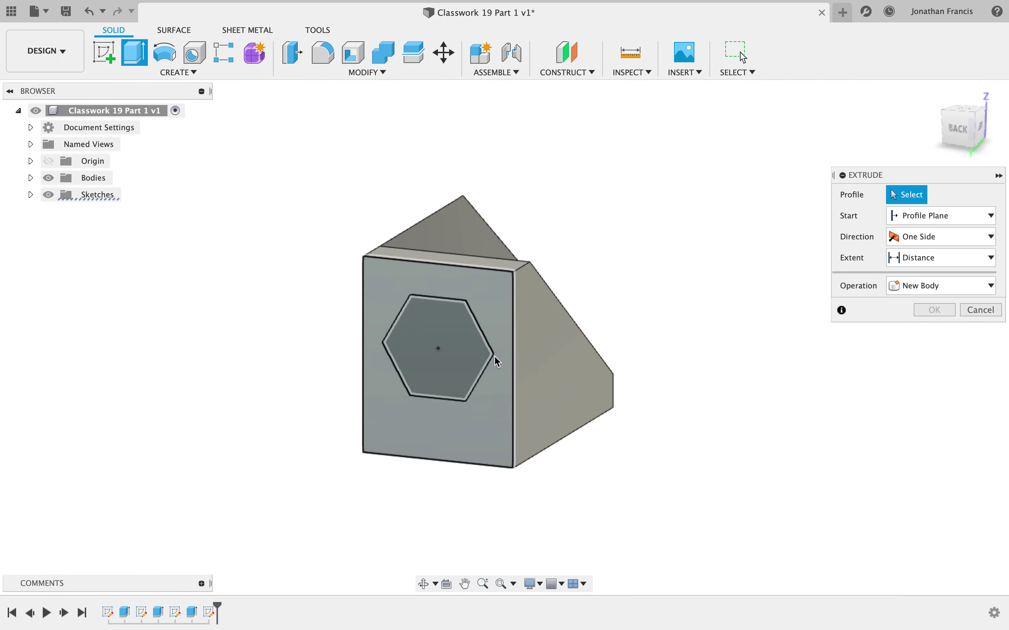
{"action": "left_click", "coordinate": [432, 352]}
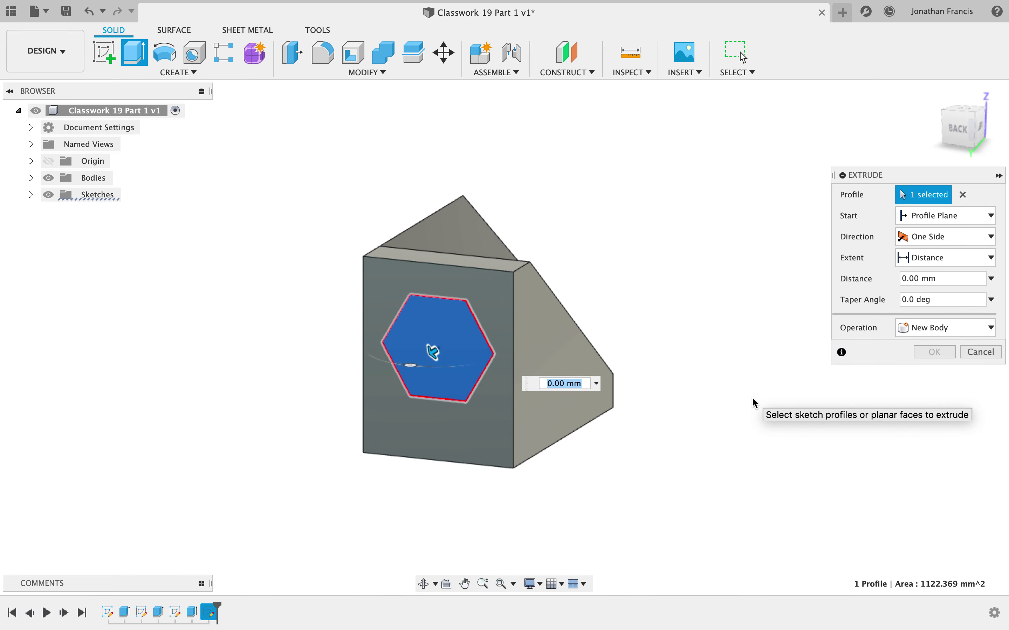
{"action": "scroll", "coordinate": [756, 403], "scroll_direction": "right", "scroll_amount": 5, "text": "shift"}
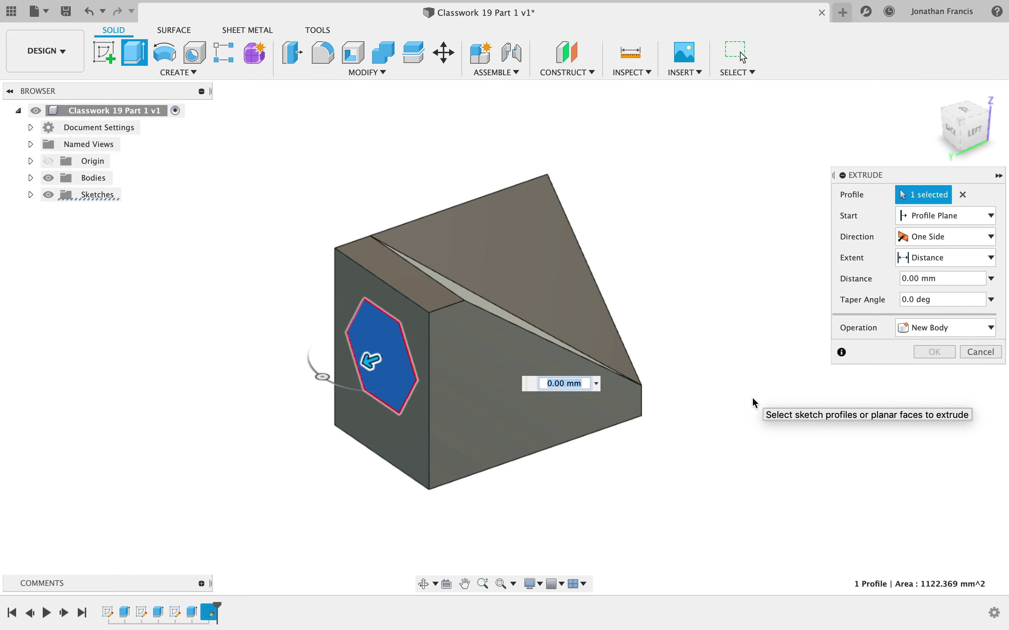
{"action": "left_click_drag", "start_coordinate": [374, 361], "coordinate": [594, 318]}
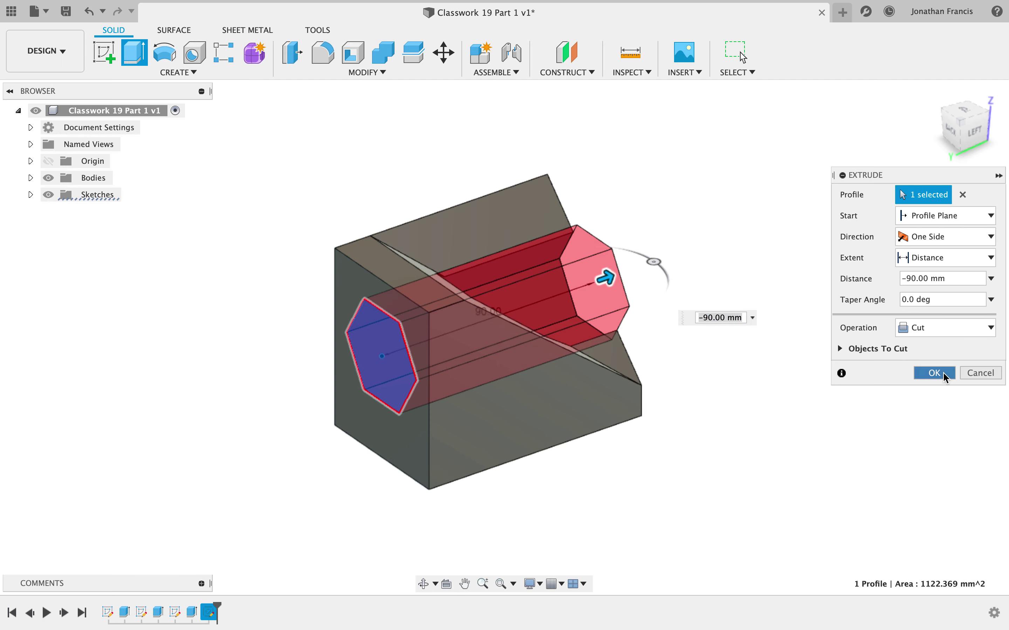
{"action": "left_click", "coordinate": [932, 373]}
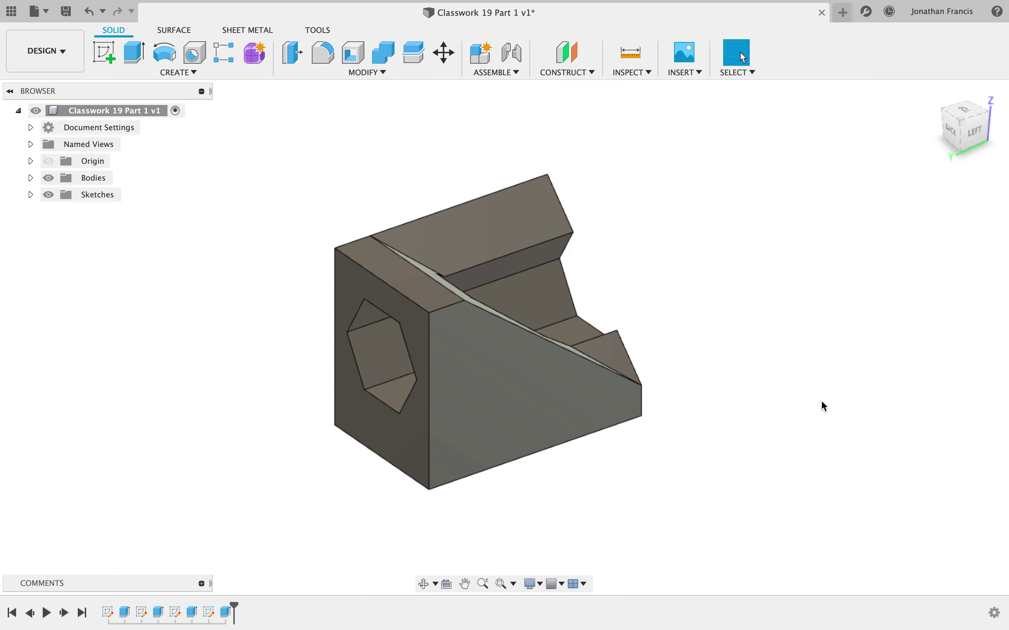
Orbit to the front underside and select the block's 56 mm lower front edge.
{"action": "scroll", "coordinate": [820, 400], "scroll_direction": "left", "scroll_amount": 10}
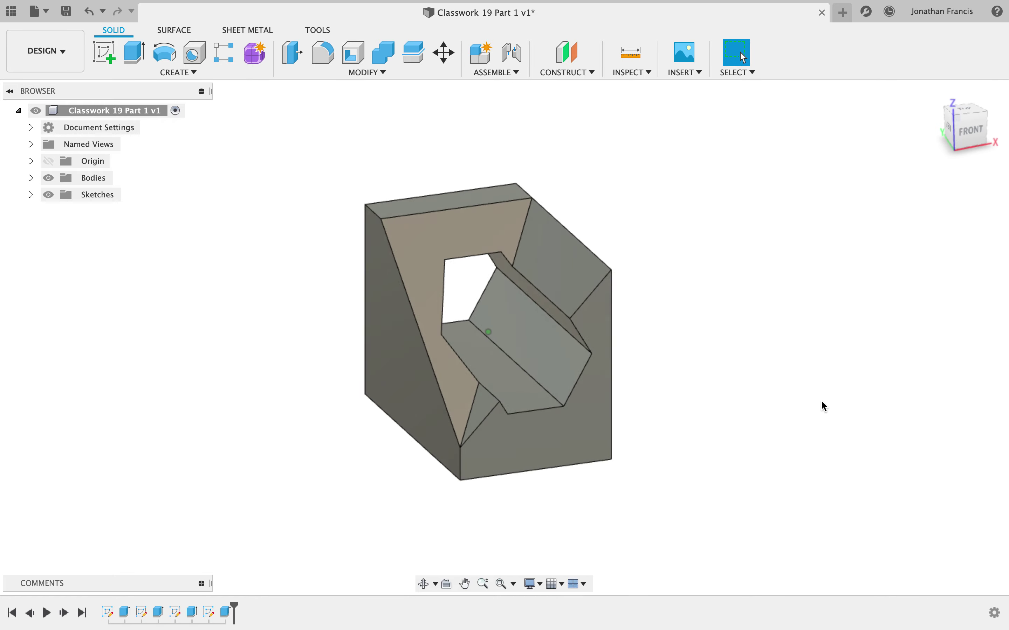
{"action": "scroll", "coordinate": [820, 400], "scroll_direction": "left", "scroll_amount": 8}
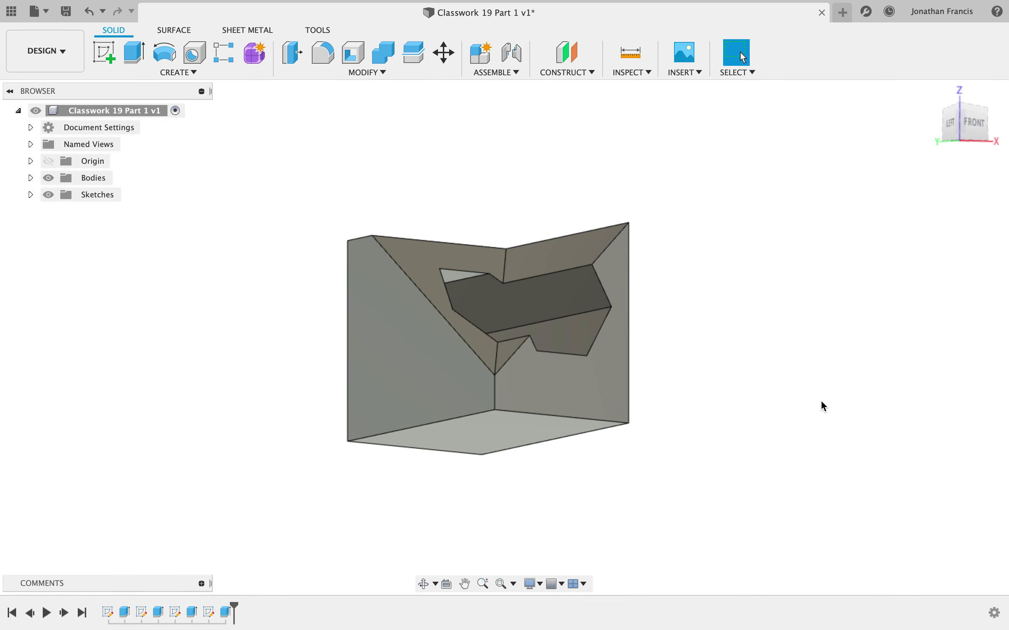
{"action": "left_click", "coordinate": [558, 417]}
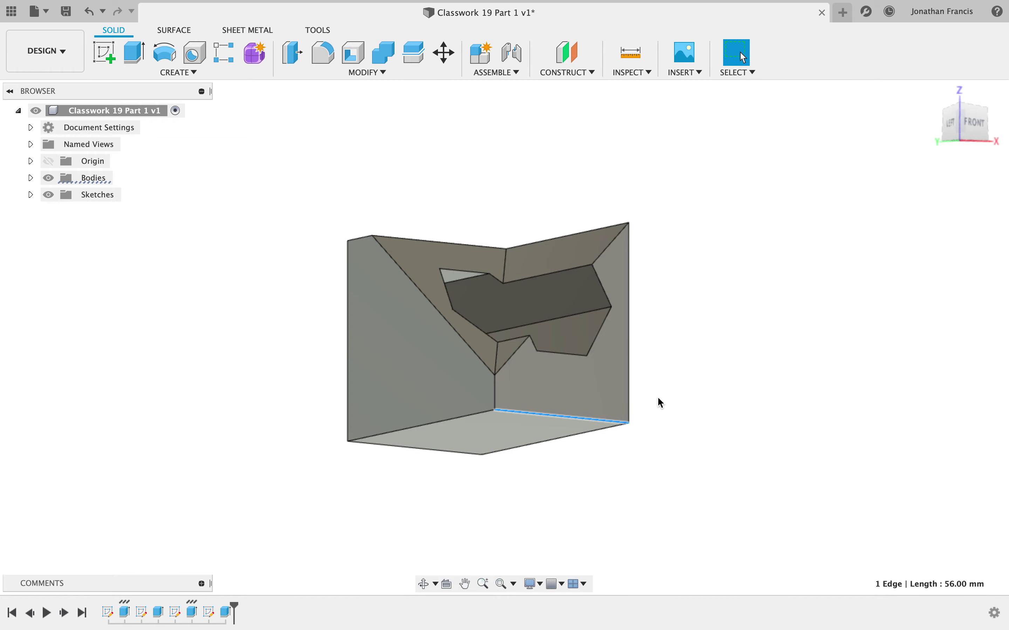
{"action": "left_click", "coordinate": [351, 72]}
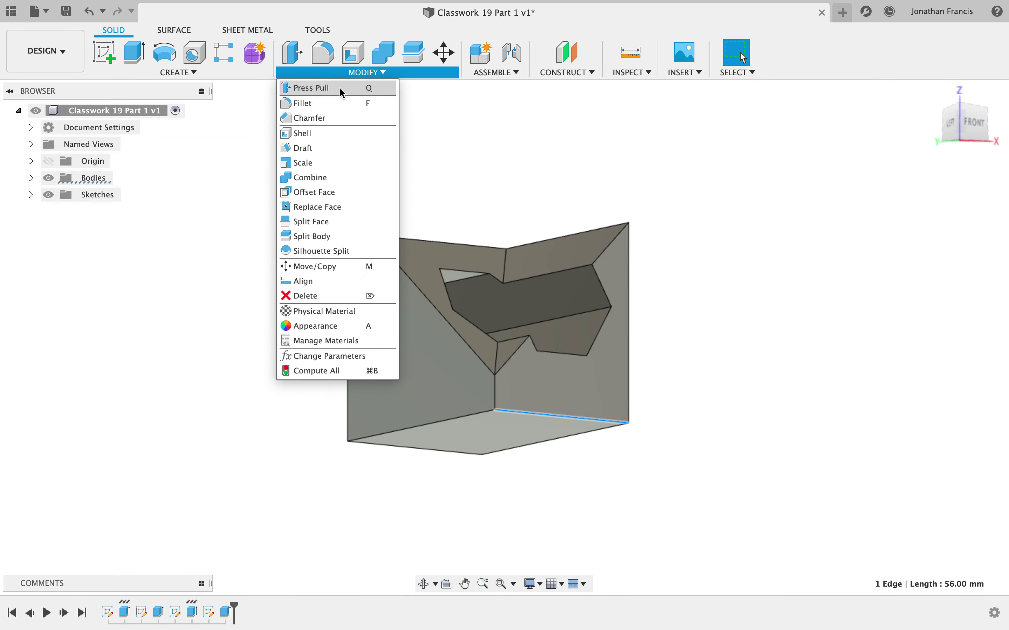
Apply a 12 mm equal-distance chamfer to the 56 mm lower front edge.
{"action": "left_click", "coordinate": [309, 118]}
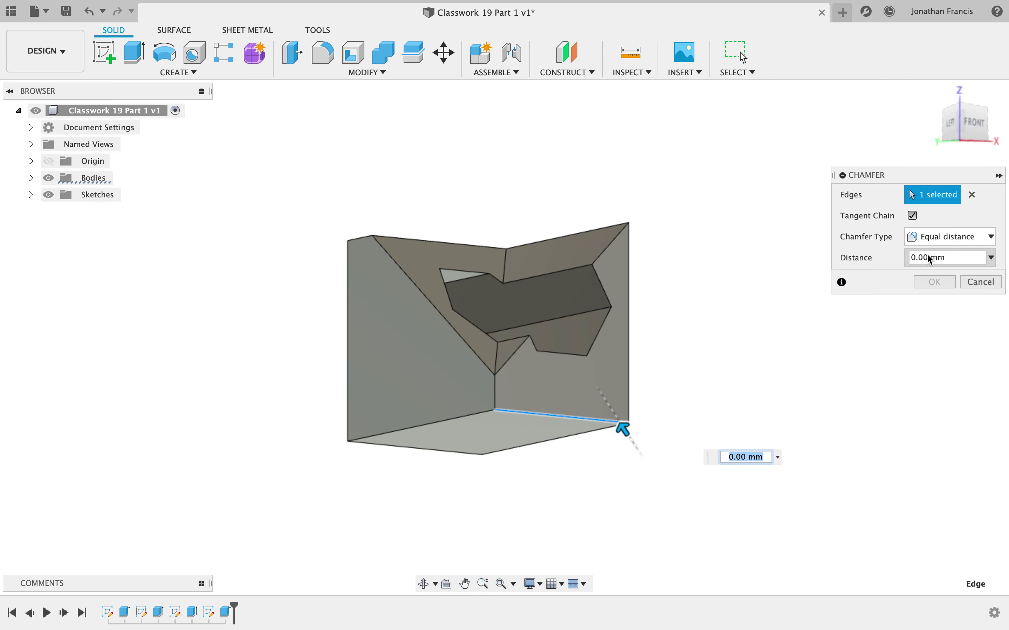
{"action": "left_click", "coordinate": [915, 258]}
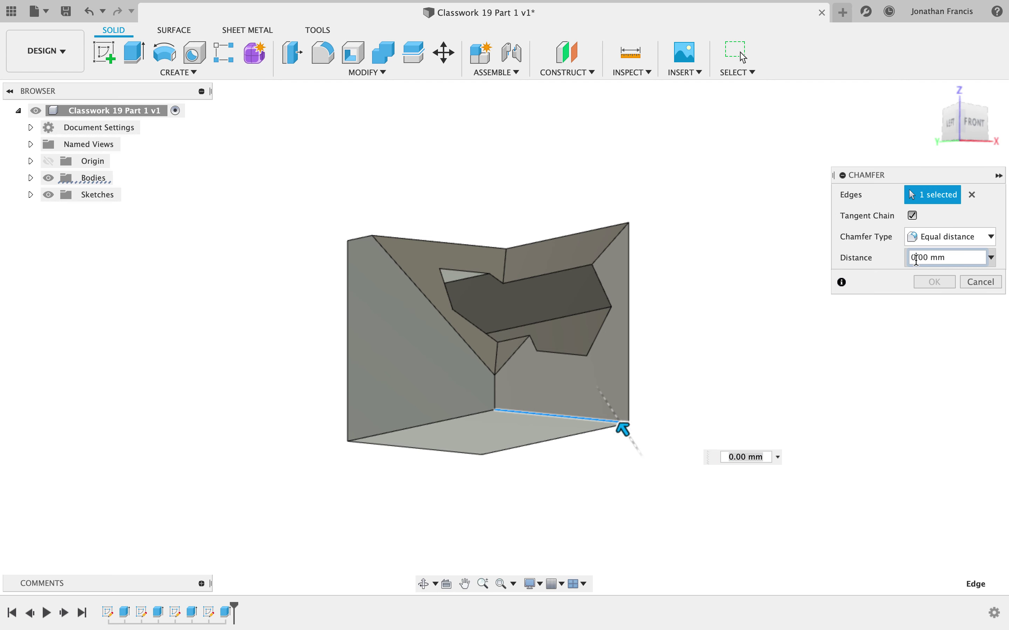
{"action": "key", "text": "BackSpace"}
{"action": "type", "text": "12"}
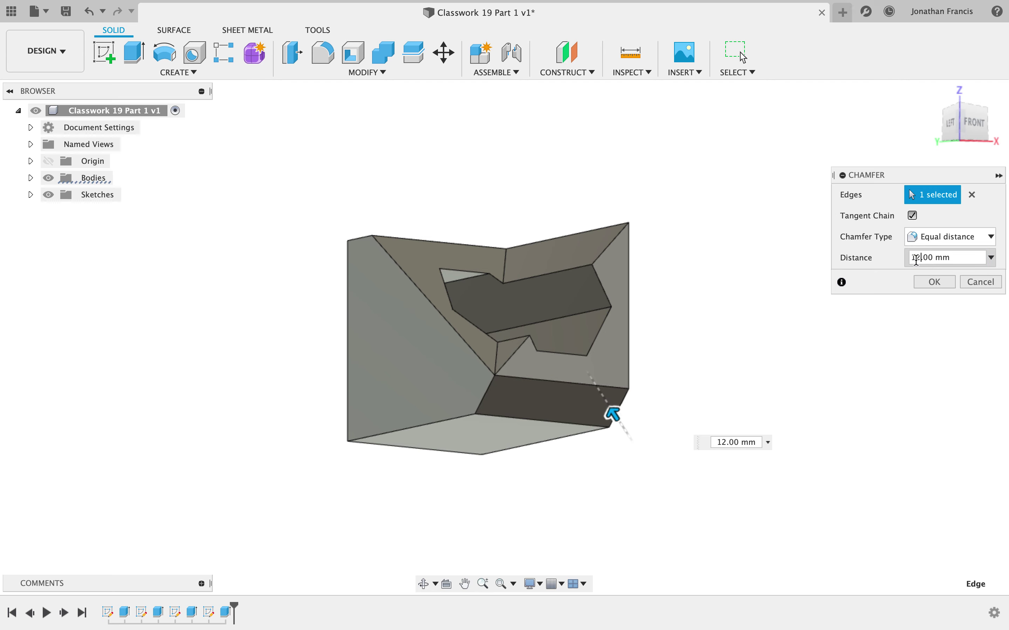
{"action": "left_click", "coordinate": [934, 283]}
{"action": "key", "text": "F6"}
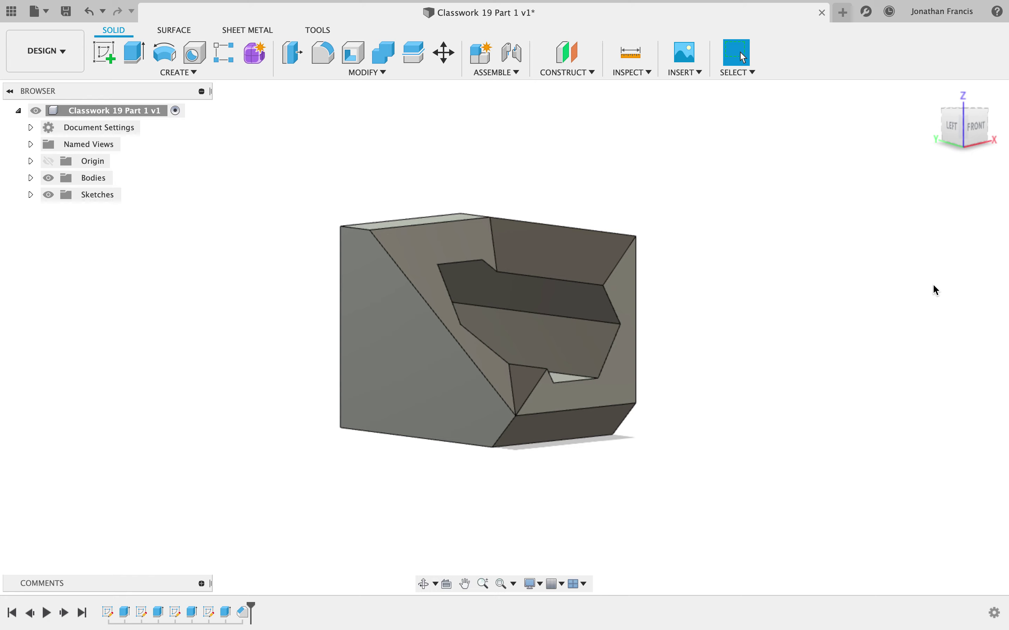
Save Classwork 19 Part 1 as a new version with the default description.
{"action": "key", "text": "F5"}
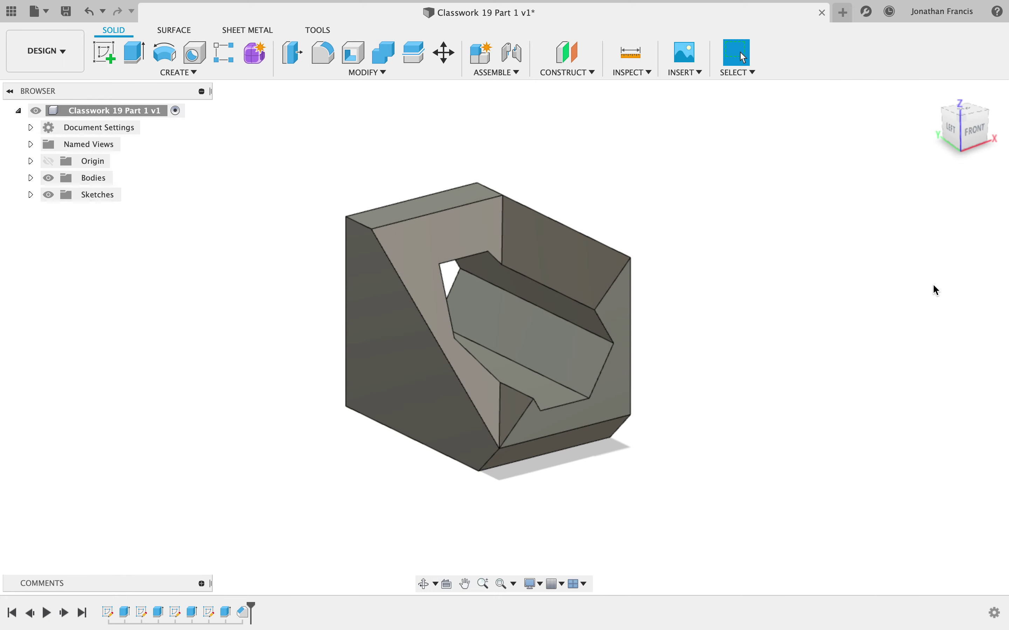
{"action": "left_click", "coordinate": [66, 12]}
{"action": "left_click", "coordinate": [500, 314]}
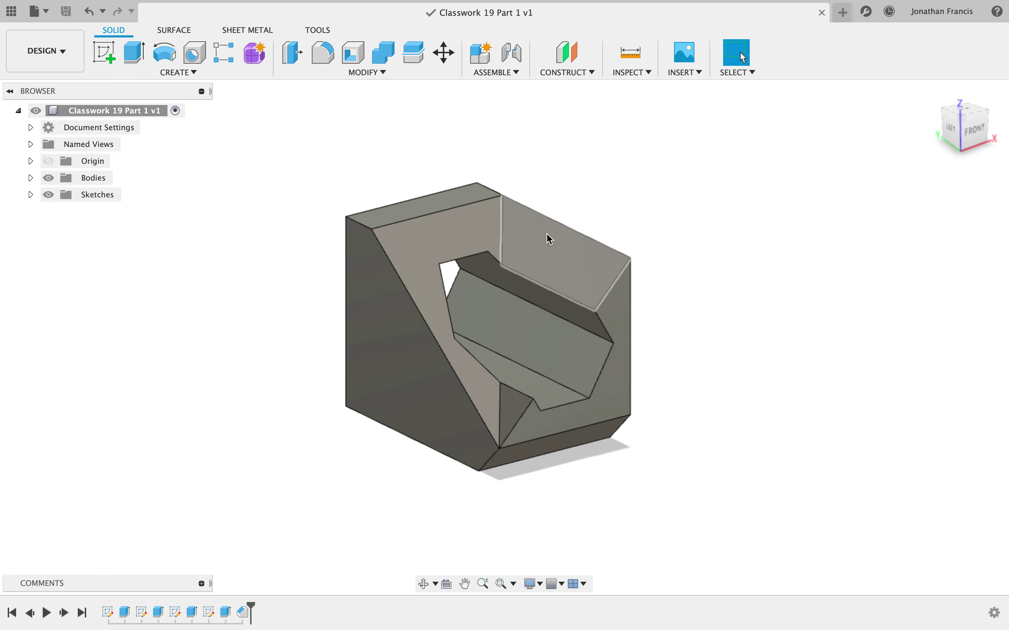